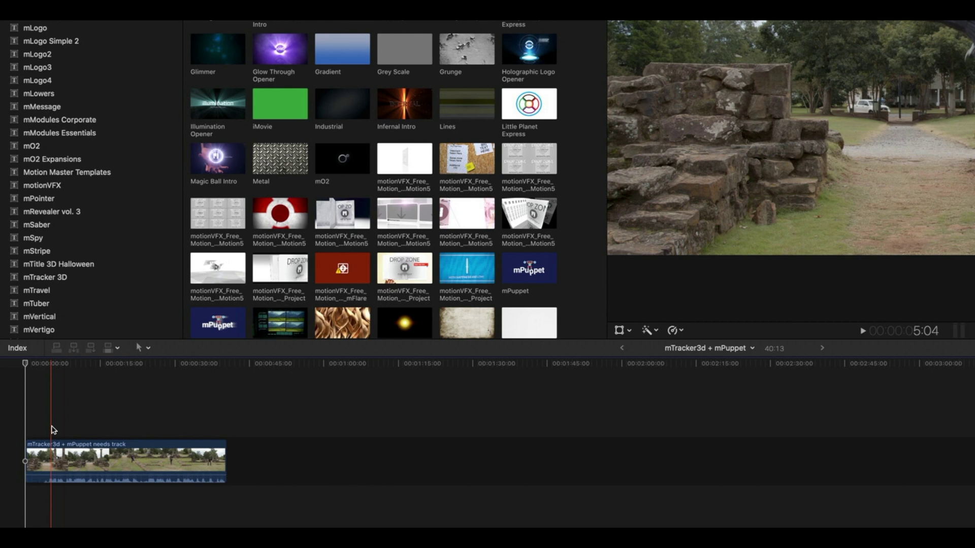
# Insert freeze frames in the main clip at the first two jumps, at 5:04 and 17:01.
pyautogui.hotkey('alt', 'f')
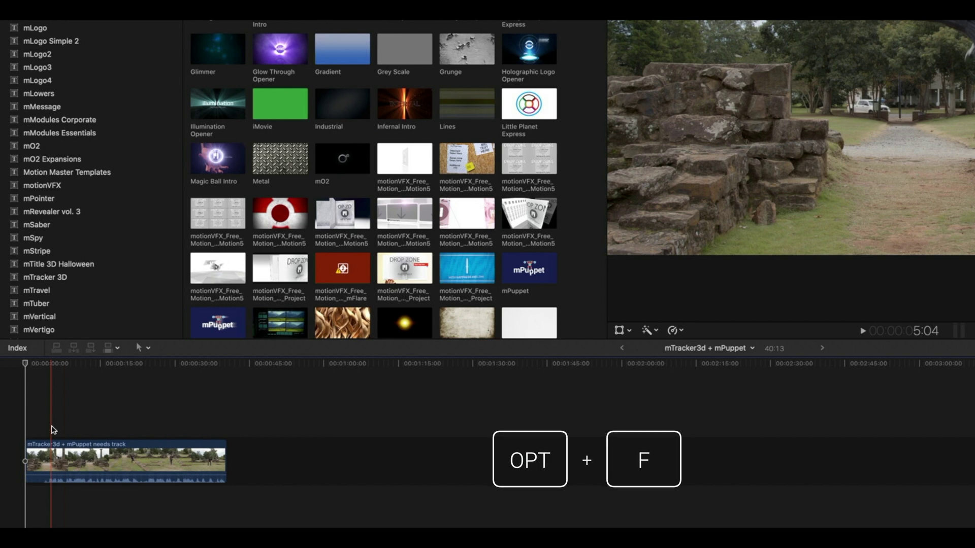
pyautogui.hotkey('alt', 'f')
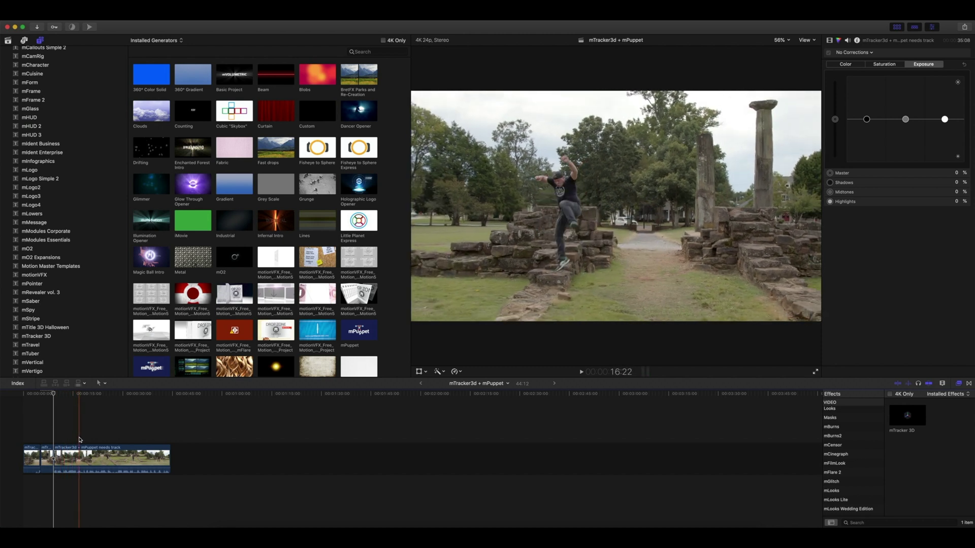
pyautogui.click(79, 440)
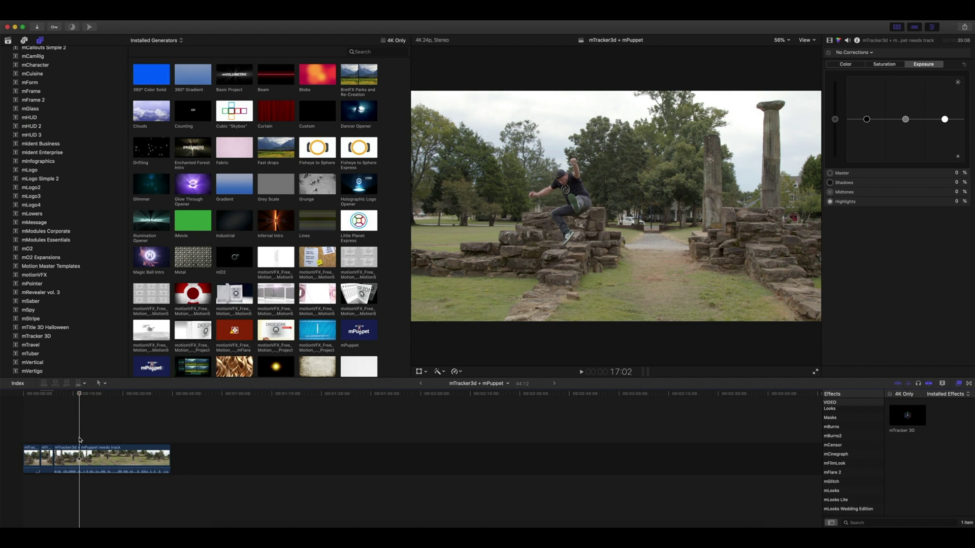
pyautogui.press('Left')
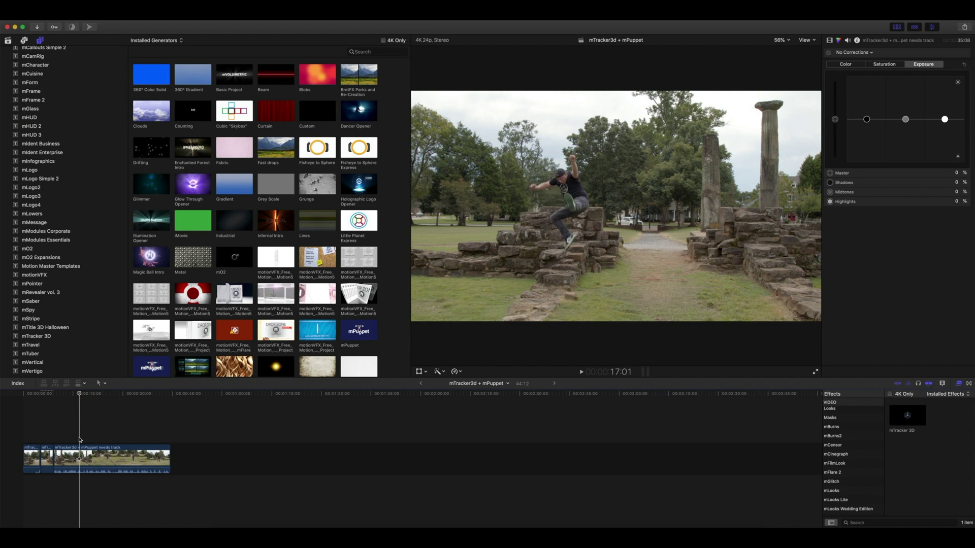
pyautogui.press('super+v')
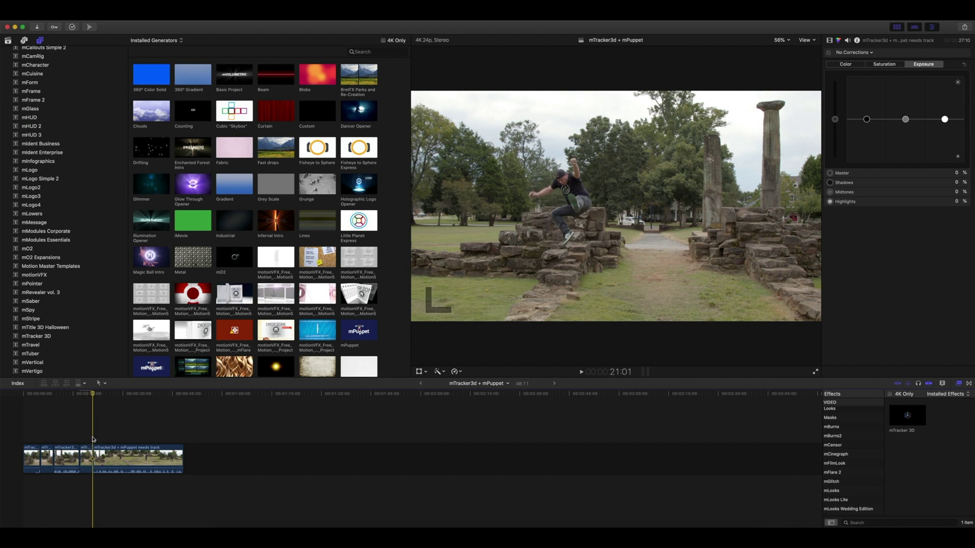
pyautogui.press('space')
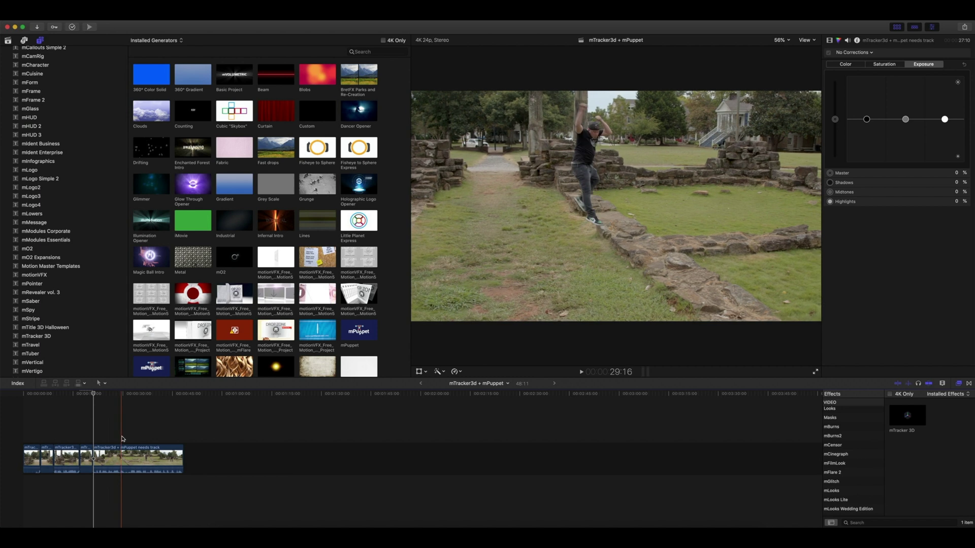
# Insert freeze frames in the main clip at 29:20 and at the peak of the fourth jump.
pyautogui.click(122, 439)
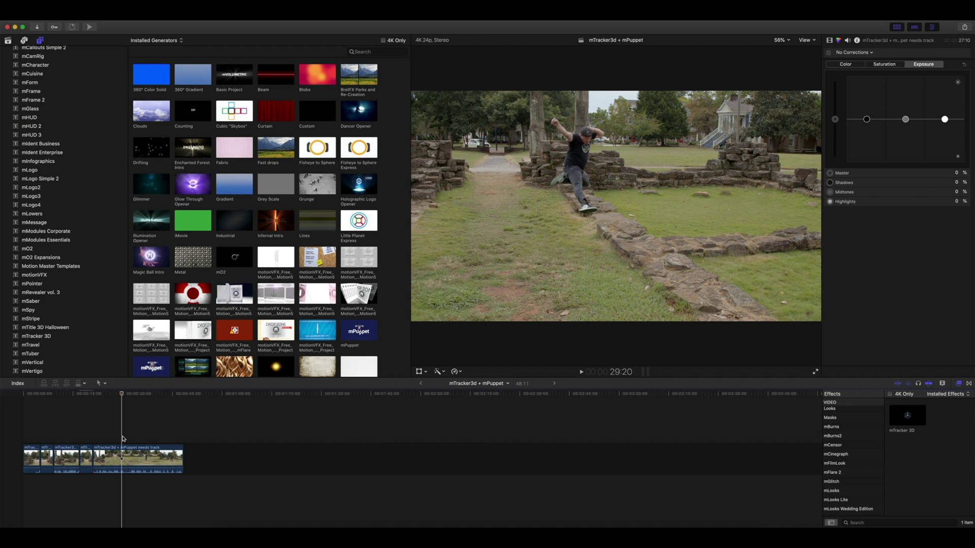
pyautogui.press('super+v')
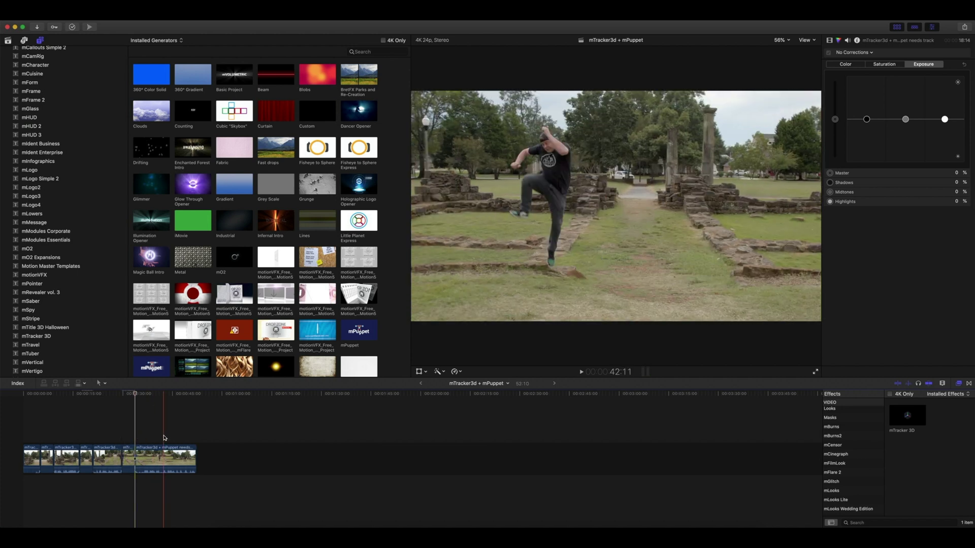
pyautogui.click(164, 438)
pyautogui.press('super+v')
# Move the four freeze-frame segments out of the primary storyline and connect them below the main footage.
pyautogui.moveTo(170, 450); pyautogui.dragTo(171, 488)
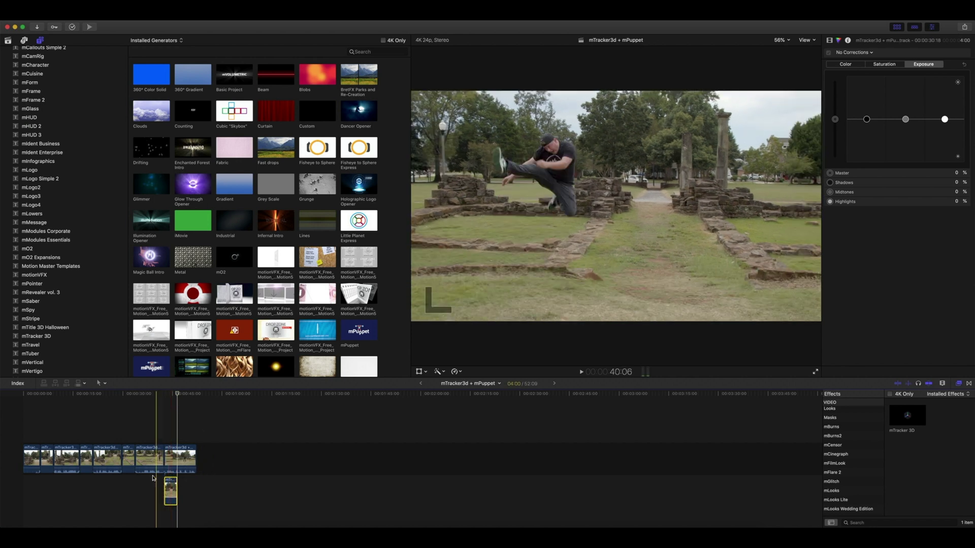
pyautogui.moveTo(130, 459); pyautogui.dragTo(86, 488)
pyautogui.click(85, 465)
pyautogui.click(48, 462)
pyautogui.moveTo(47, 462); pyautogui.dragTo(47, 481)
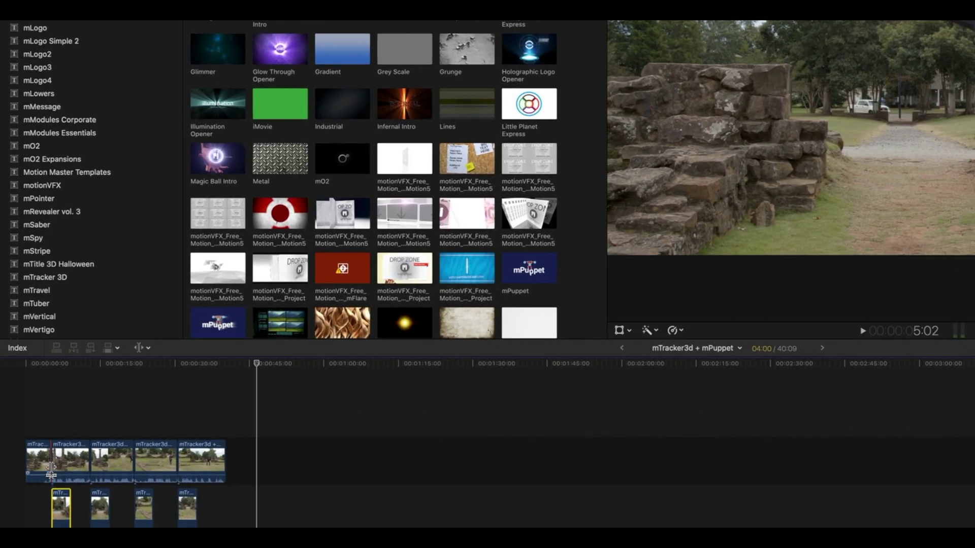
# Trim the edit points with the Trim tool so the split footage forms one continuous clip, and return to the Select tool.
pyautogui.press('t')
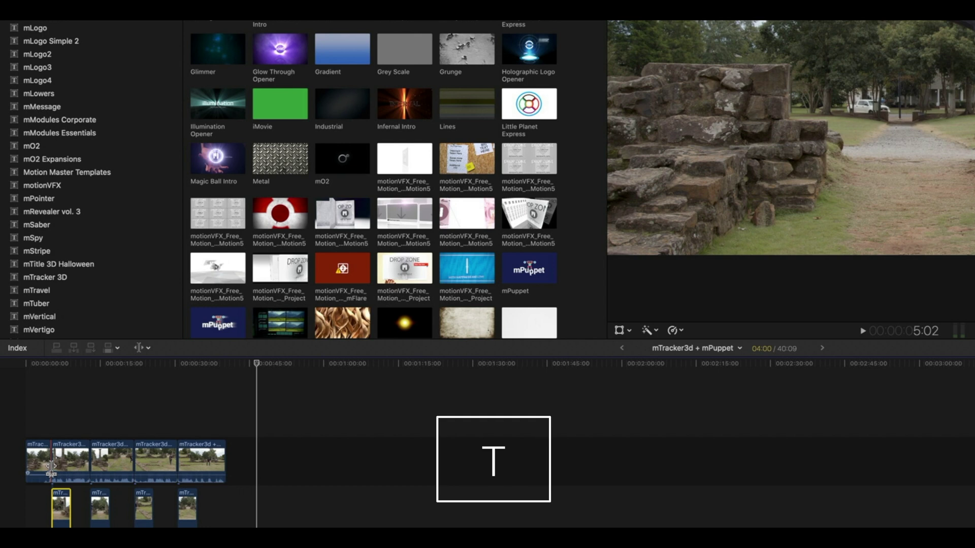
pyautogui.moveTo(52, 474); pyautogui.dragTo(198, 463)
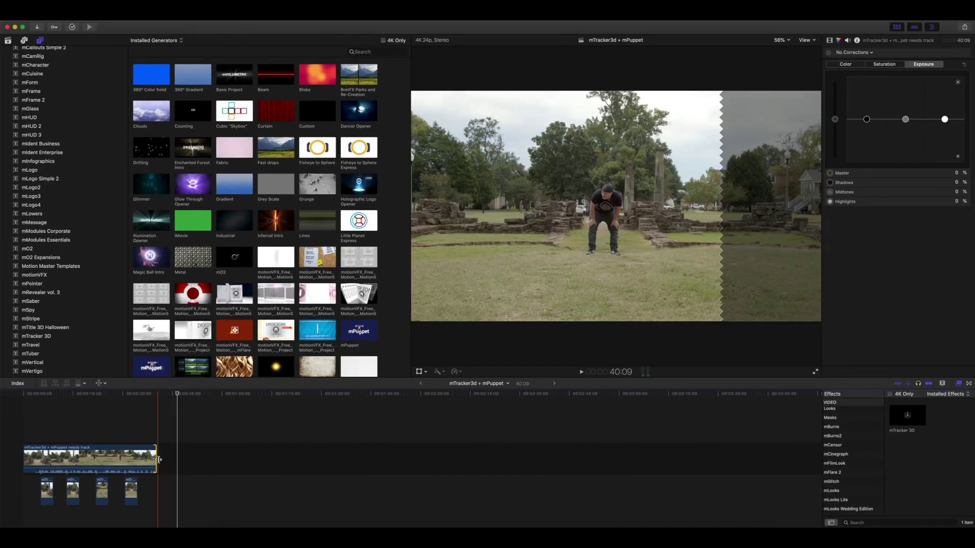
pyautogui.press('a')
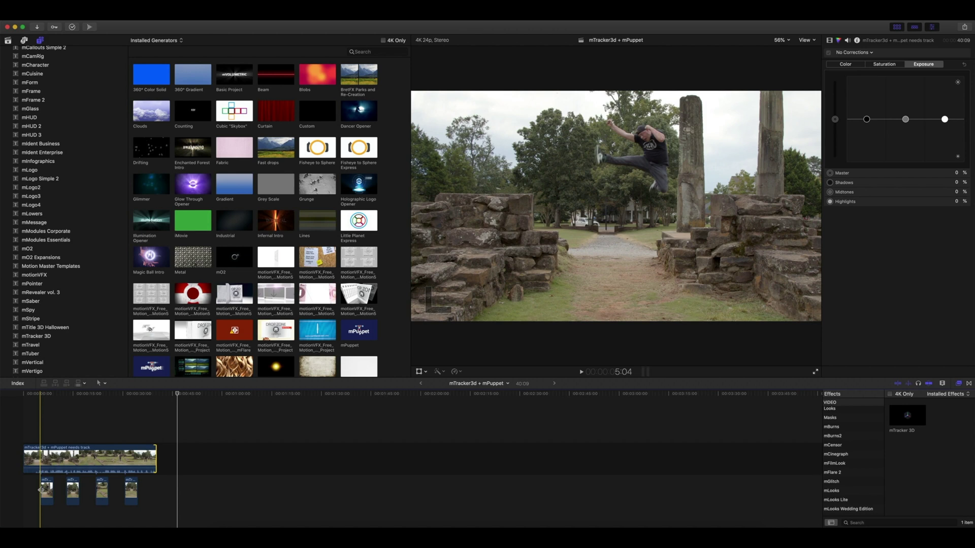
# Extend the connected freeze frames to the full length of the main clip and disable the main clip.
pyautogui.moveTo(40, 490); pyautogui.dragTo(22, 490)
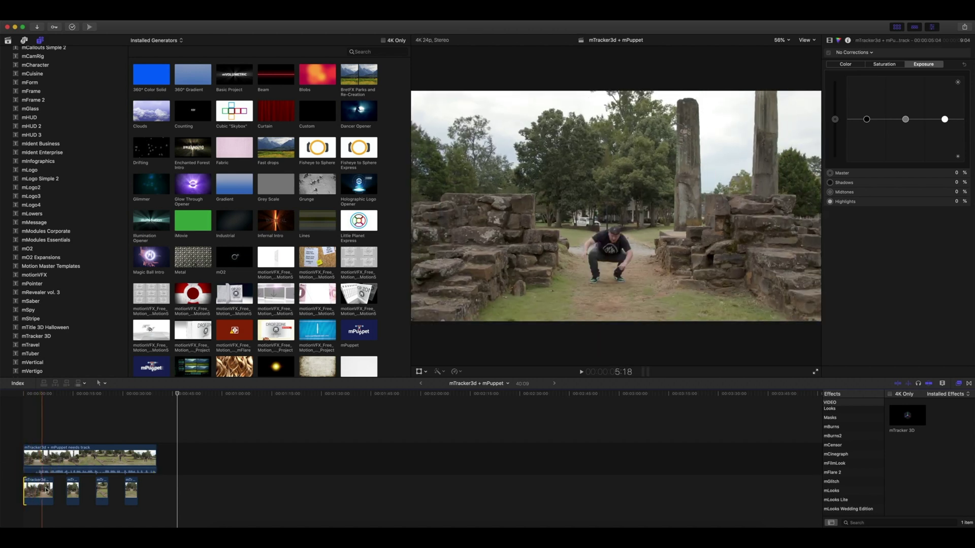
pyautogui.click(22, 486)
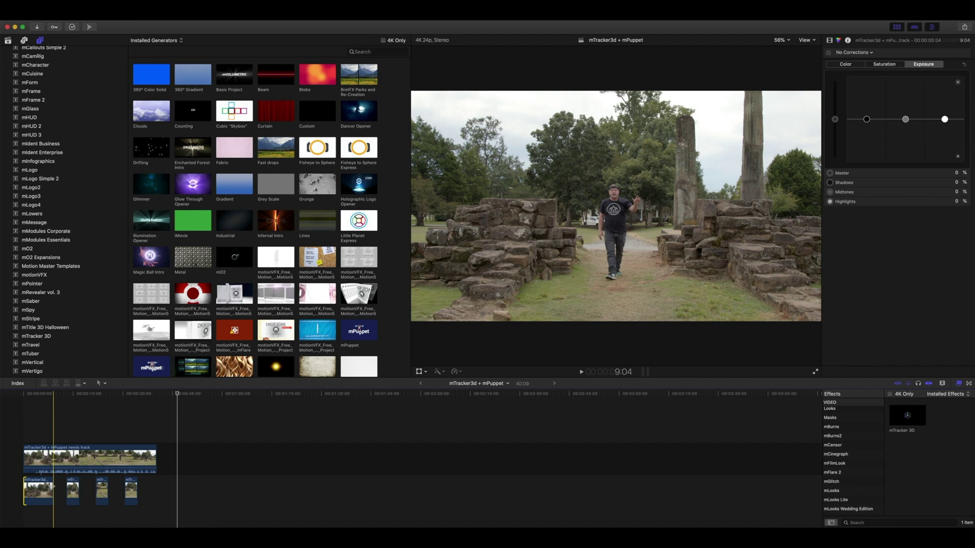
pyautogui.moveTo(53, 487); pyautogui.dragTo(154, 491)
pyautogui.click(93, 421)
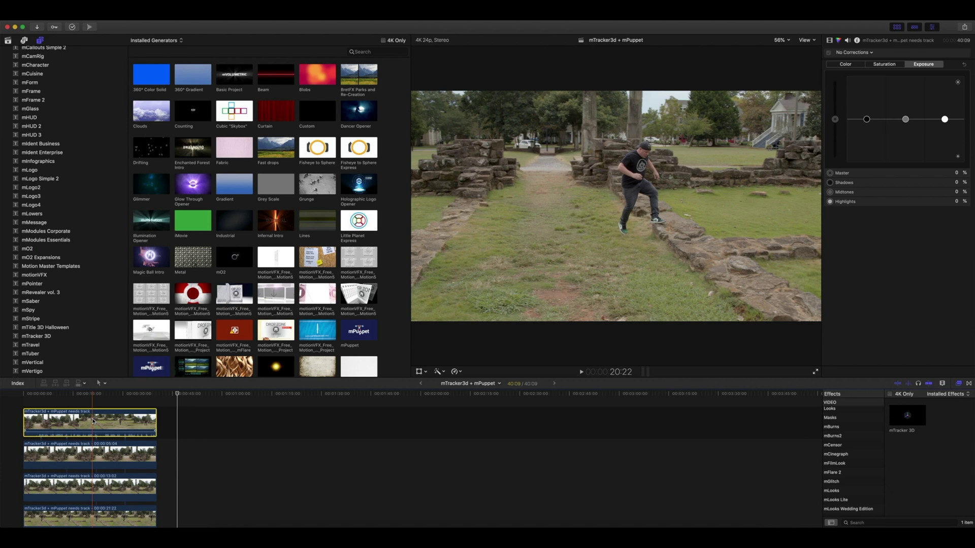
pyautogui.press('v')
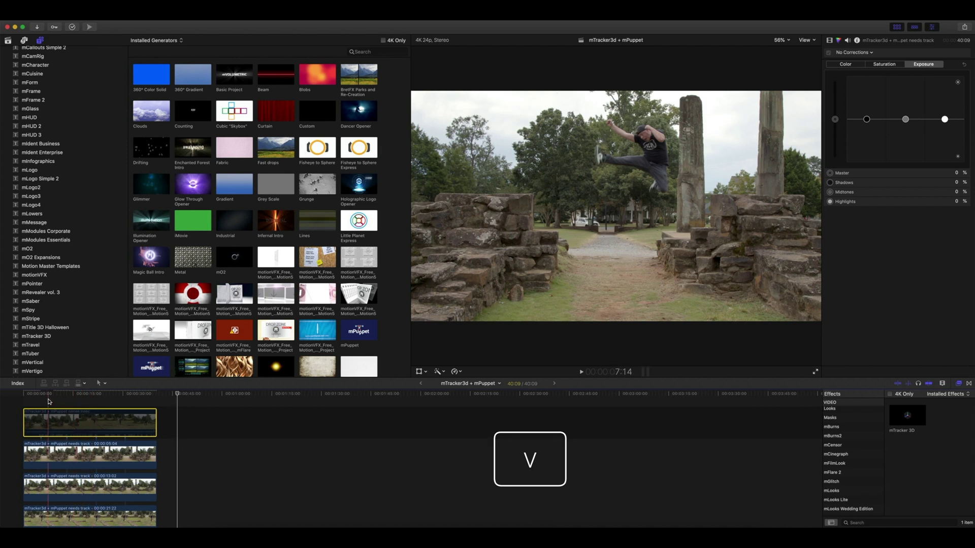
# Apply the Draw Mask effect to the 00:00:05:04 freeze-frame clip and show its video parameters.
pyautogui.click(43, 439)
pyautogui.click(44, 452)
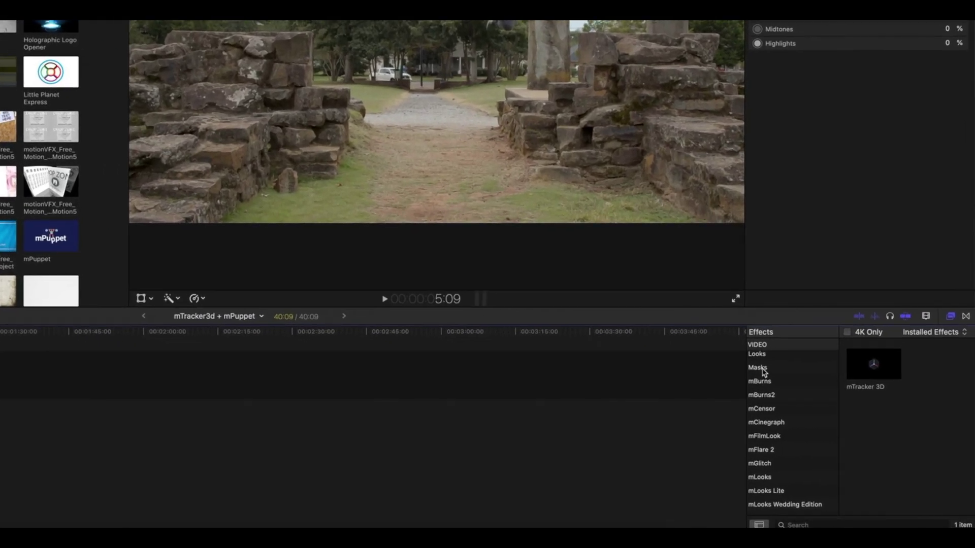
pyautogui.click(762, 369)
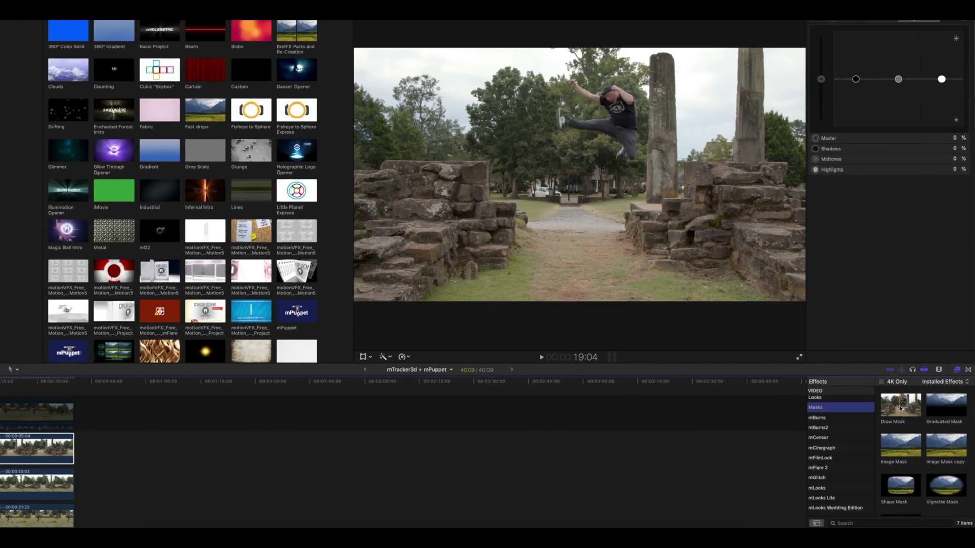
pyautogui.moveTo(872, 369); pyautogui.dragTo(763, 367)
pyautogui.moveTo(833, 417)
pyautogui.mouseDown()
pyautogui.moveTo(84, 414)
pyautogui.moveTo(50, 460)
pyautogui.mouseUp()
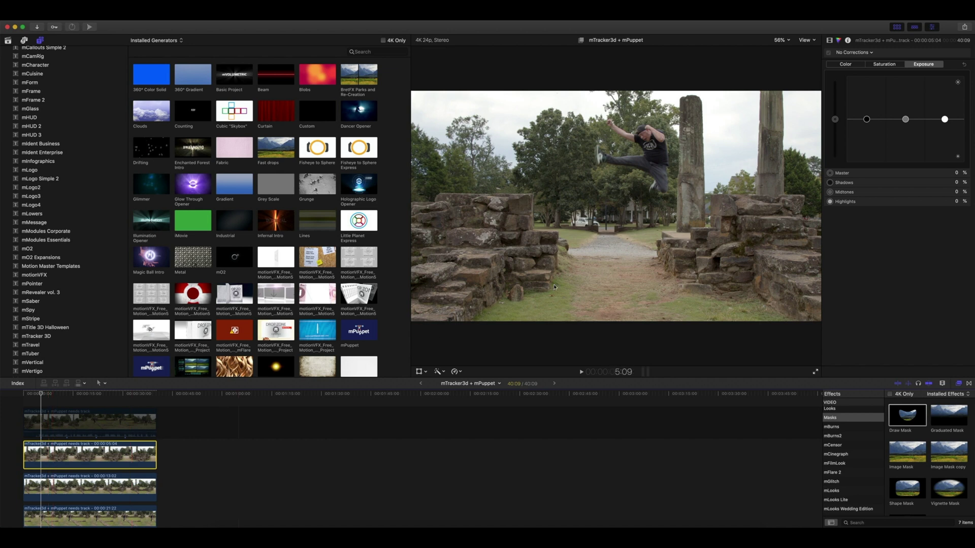
pyautogui.click(829, 40)
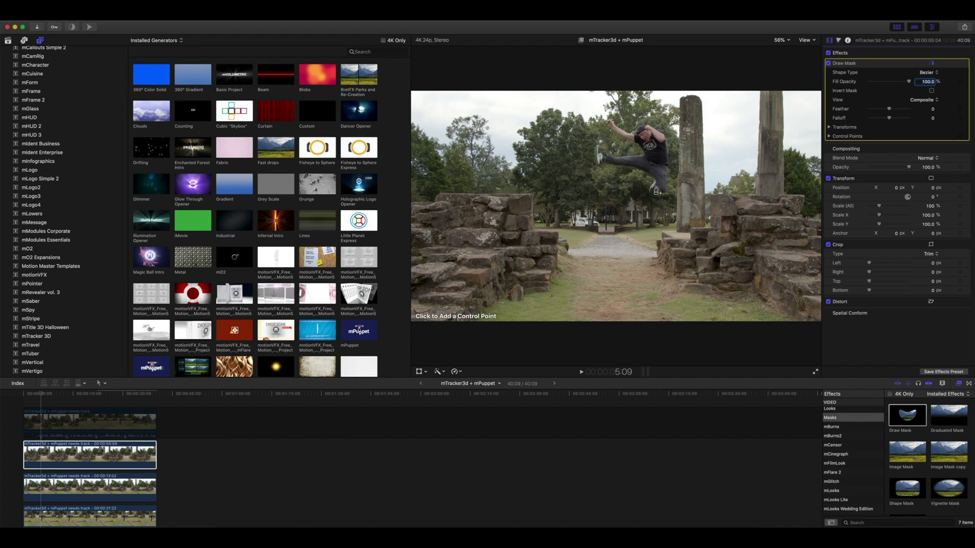
# At 400% viewer zoom, begin the mask below the jumper's bent knee and trace around the tucked shoe.
pyautogui.click(782, 40)
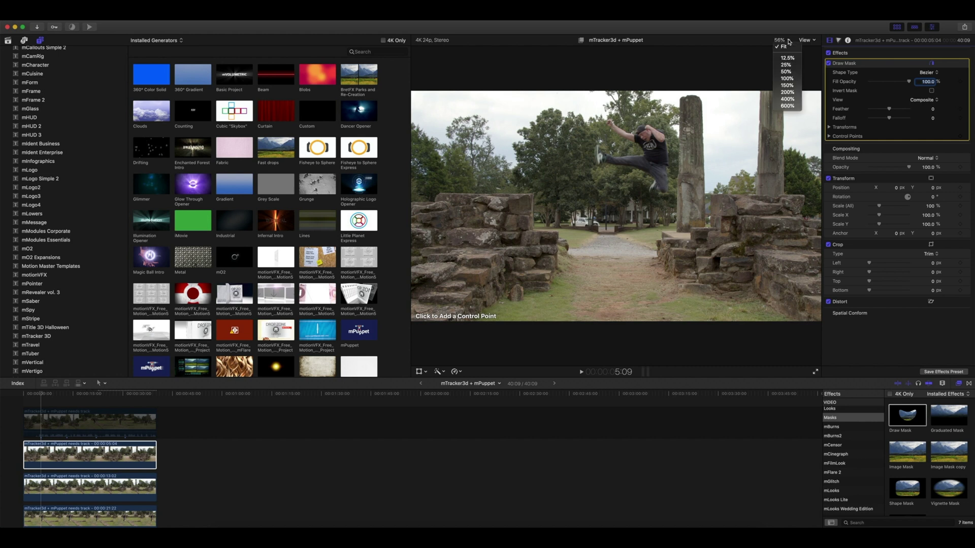
pyautogui.click(786, 100)
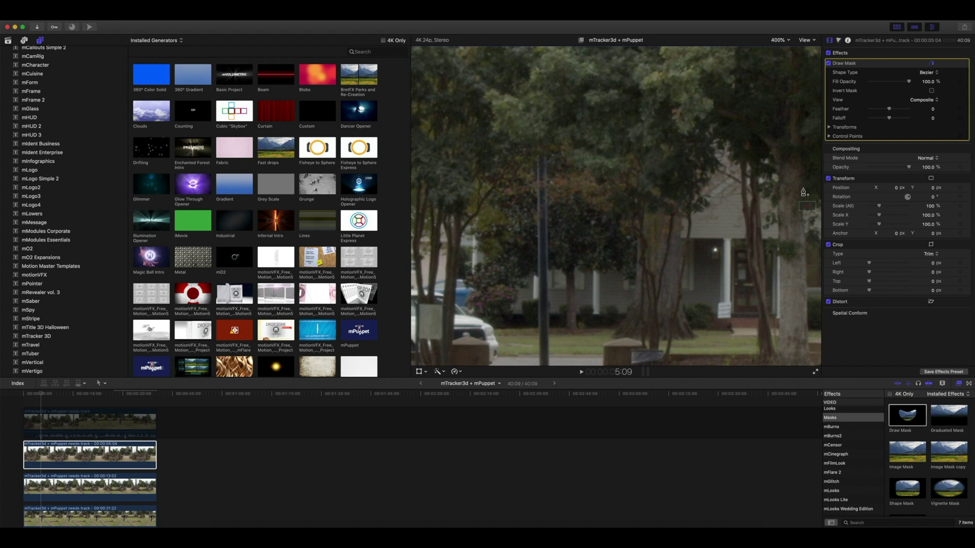
pyautogui.scroll(10, 807, 205)
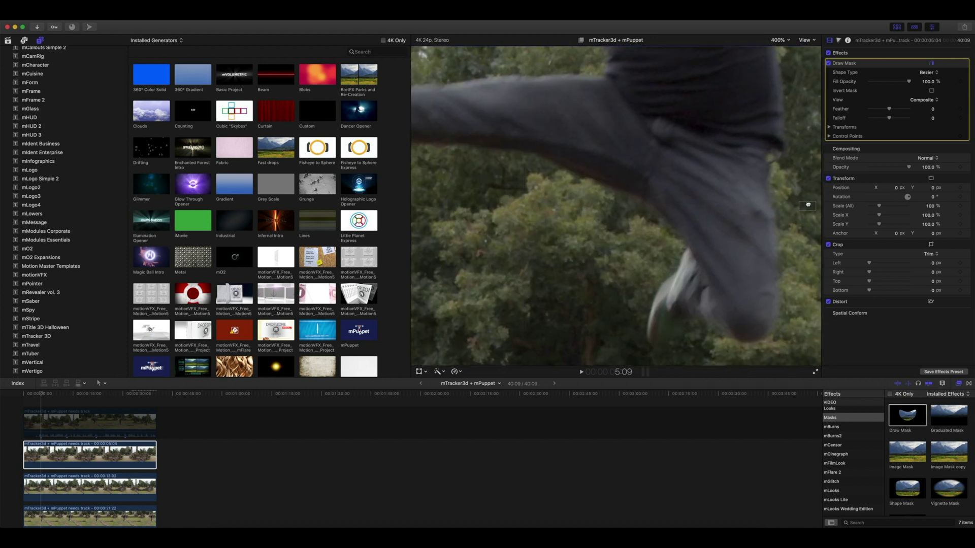
pyautogui.scroll(-3, 807, 205)
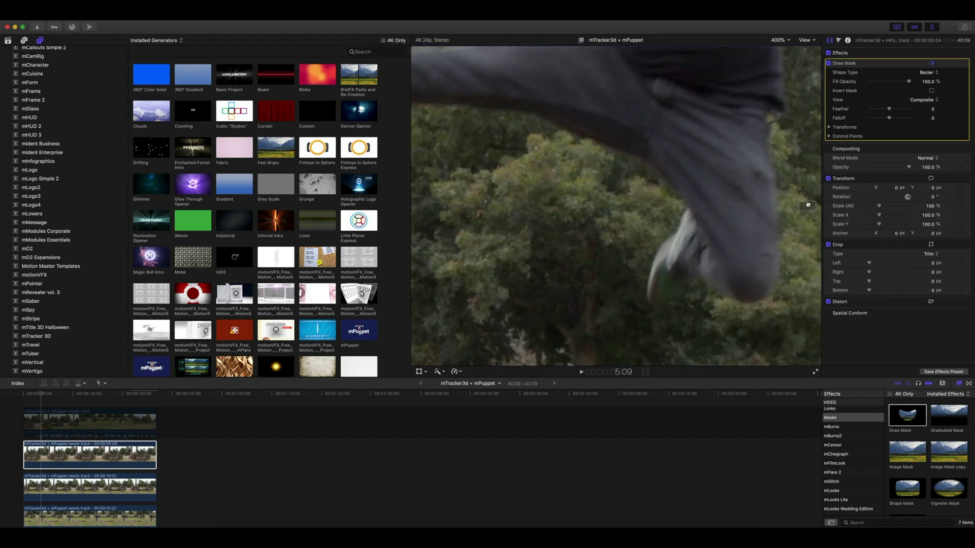
pyautogui.click(758, 302)
pyautogui.click(747, 302)
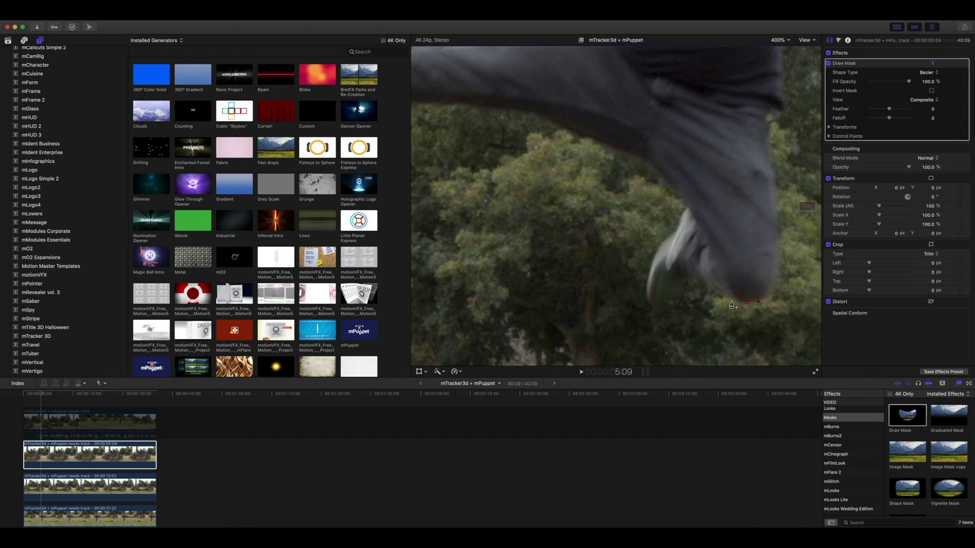
pyautogui.click(714, 287)
pyautogui.click(705, 279)
pyautogui.click(695, 274)
pyautogui.click(685, 282)
pyautogui.click(676, 293)
pyautogui.click(667, 302)
pyautogui.click(650, 308)
pyautogui.click(647, 301)
pyautogui.click(647, 277)
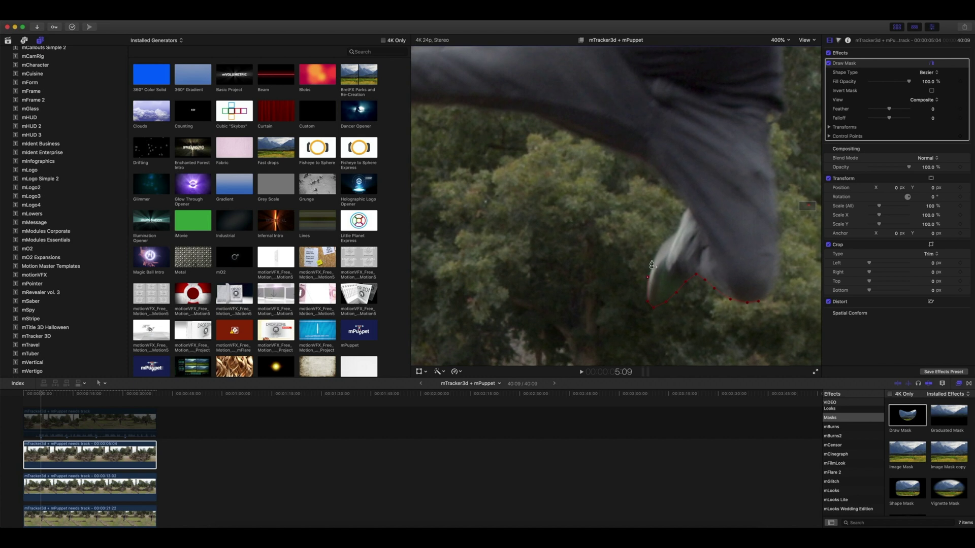
pyautogui.click(653, 260)
pyautogui.click(676, 232)
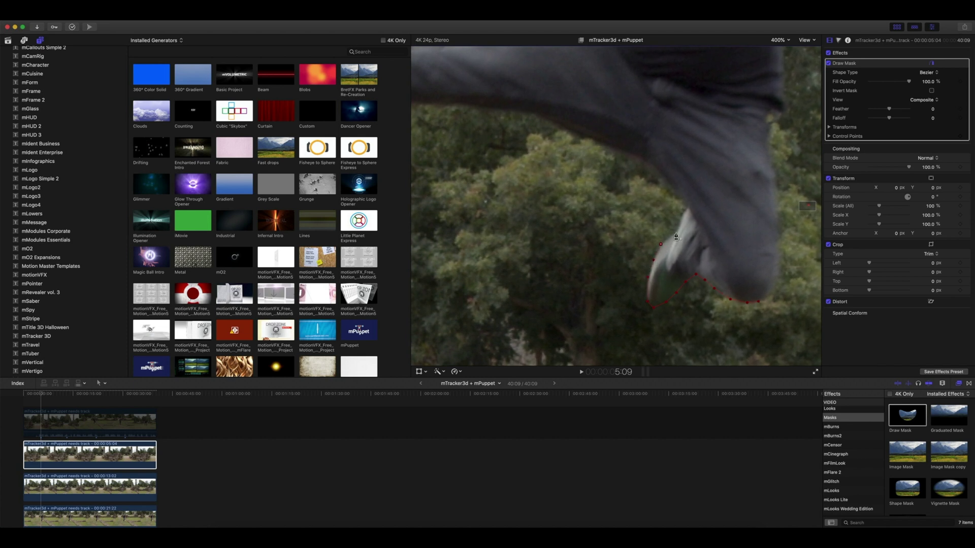
pyautogui.click(686, 207)
# Continue the mask along the underside of the extended leg and around the sole of its shoe.
pyautogui.click(675, 194)
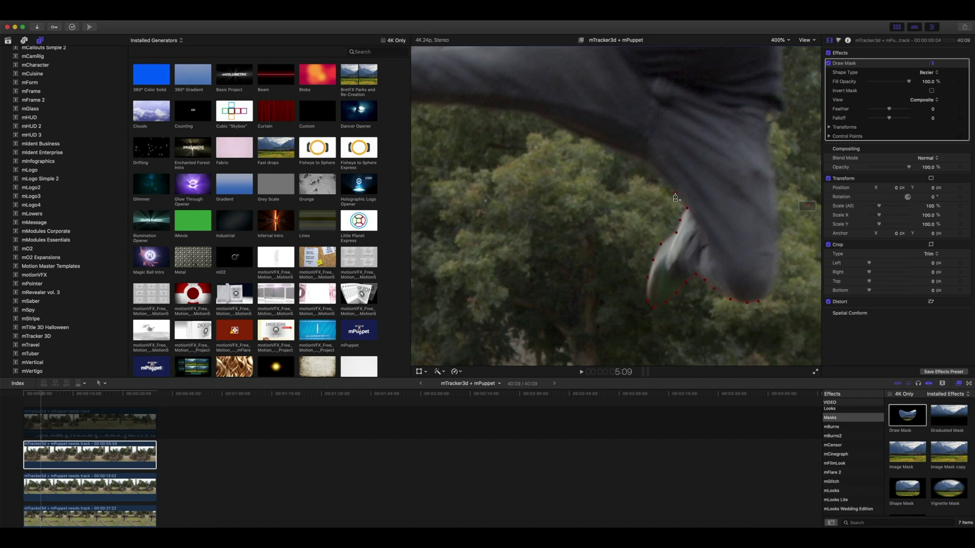
pyautogui.click(657, 175)
pyautogui.click(637, 159)
pyautogui.click(610, 148)
pyautogui.click(571, 133)
pyautogui.click(538, 116)
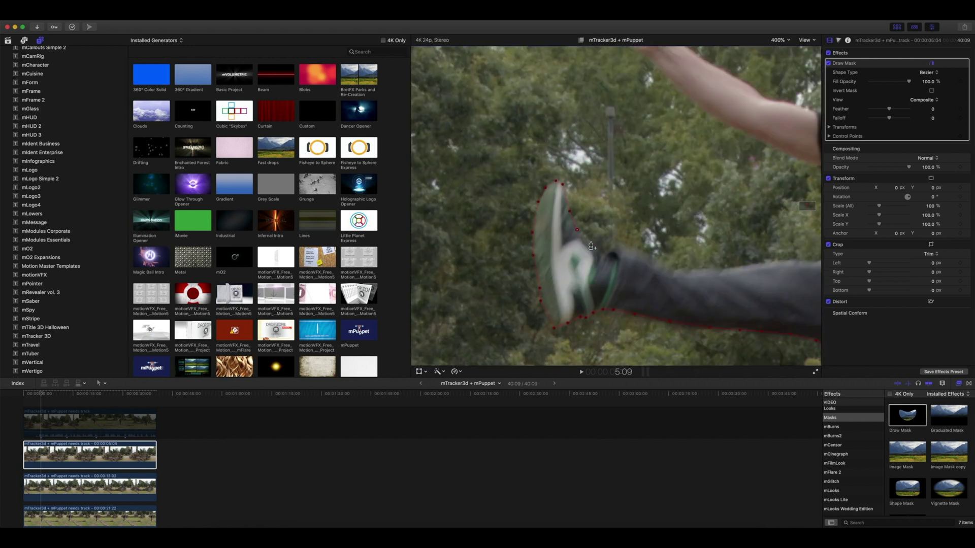
# Trace the mask from the extended shoe's ankle along the upper edge of the outstretched leg.
pyautogui.click(591, 241)
pyautogui.click(603, 252)
pyautogui.click(617, 245)
pyautogui.click(628, 248)
pyautogui.click(649, 261)
pyautogui.click(671, 268)
pyautogui.click(695, 270)
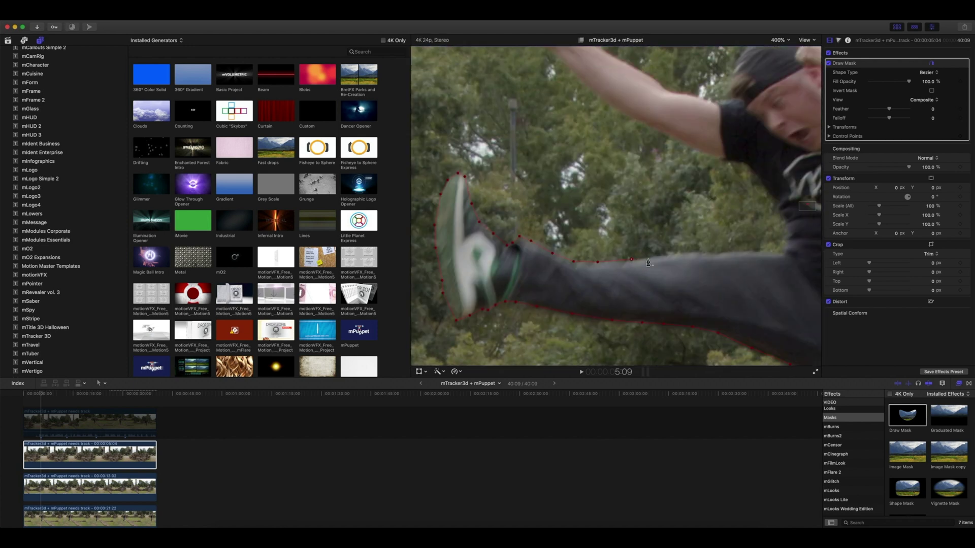
# Trace the mask up the front of the torso and along the underside of the outstretched arm.
pyautogui.click(785, 238)
pyautogui.click(777, 211)
pyautogui.click(755, 182)
pyautogui.click(721, 161)
pyautogui.click(712, 155)
pyautogui.click(689, 146)
pyautogui.click(650, 127)
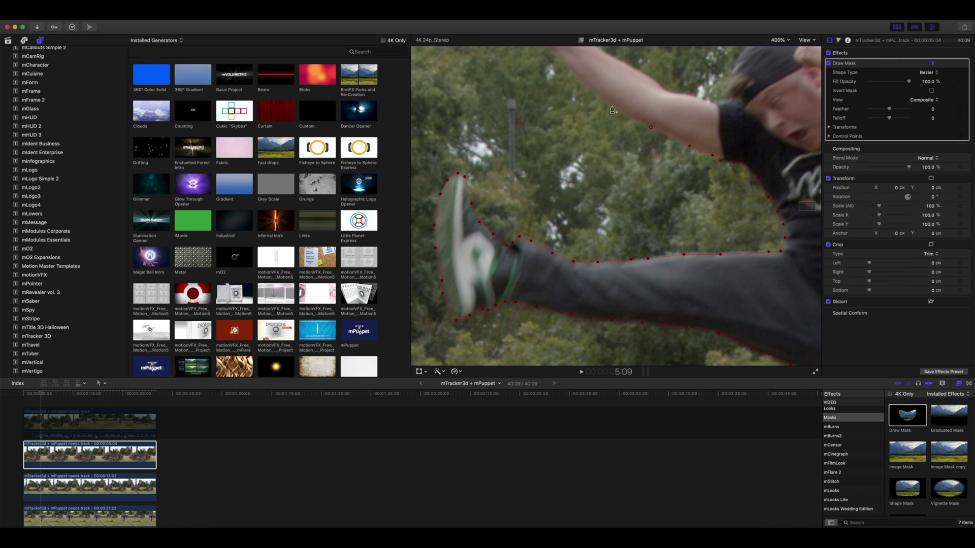
# Trace the mask around the raised hand and back along the arm's upper edge toward the shoulder.
pyautogui.scroll(5, 807, 204)
pyautogui.click(582, 207)
pyautogui.click(593, 185)
pyautogui.click(624, 202)
pyautogui.click(639, 219)
pyautogui.click(677, 243)
pyautogui.click(712, 263)
pyautogui.click(743, 280)
pyautogui.click(779, 291)
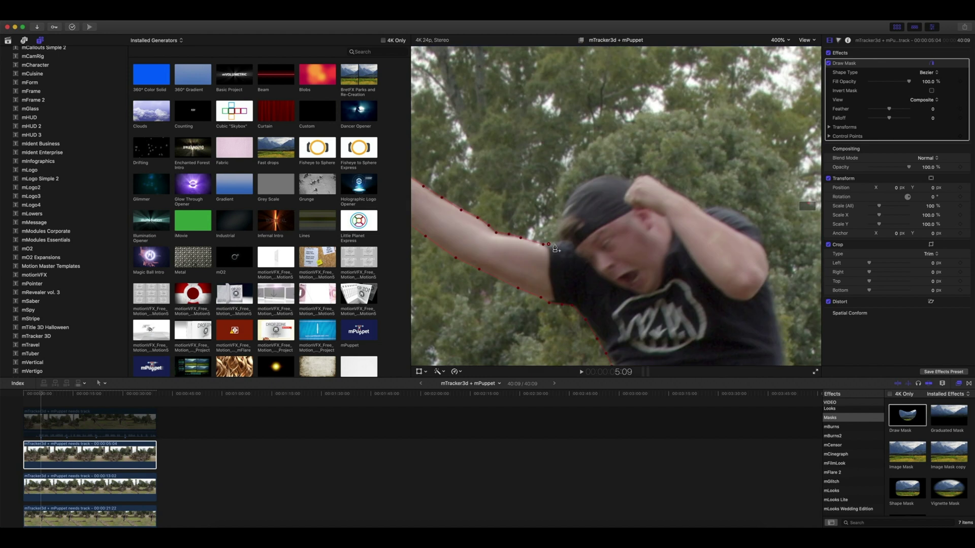
# Trace the mask over the cap, fist and bent arm to the elbow and back.
pyautogui.click(618, 178)
pyautogui.click(644, 176)
pyautogui.click(665, 187)
pyautogui.click(689, 201)
pyautogui.click(708, 210)
pyautogui.click(734, 212)
pyautogui.click(762, 236)
pyautogui.click(768, 277)
# Trace the mask down the back and bent leg, and close the outline at its starting point.
pyautogui.scroll(-5, 769, 279)
pyautogui.click(648, 187)
pyautogui.click(659, 241)
pyautogui.click(665, 288)
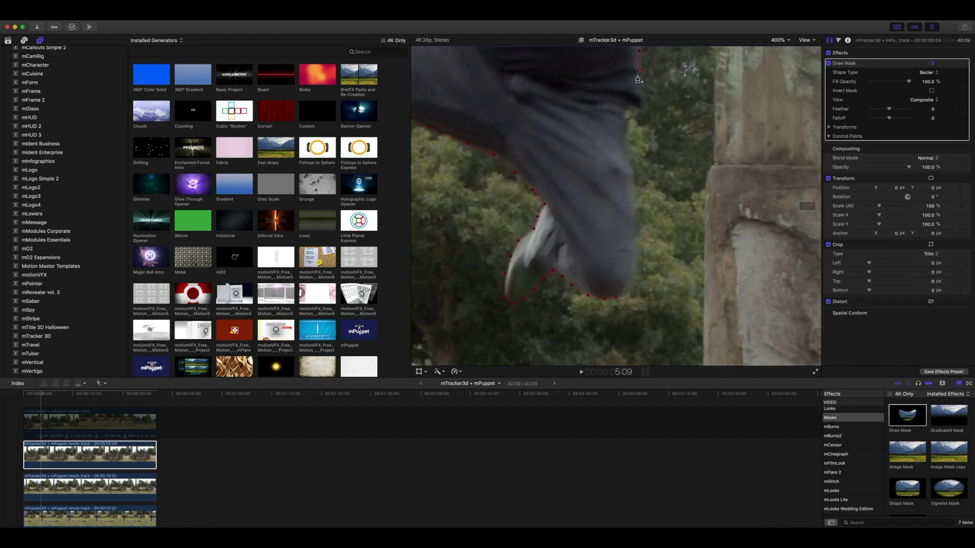
pyautogui.click(626, 299)
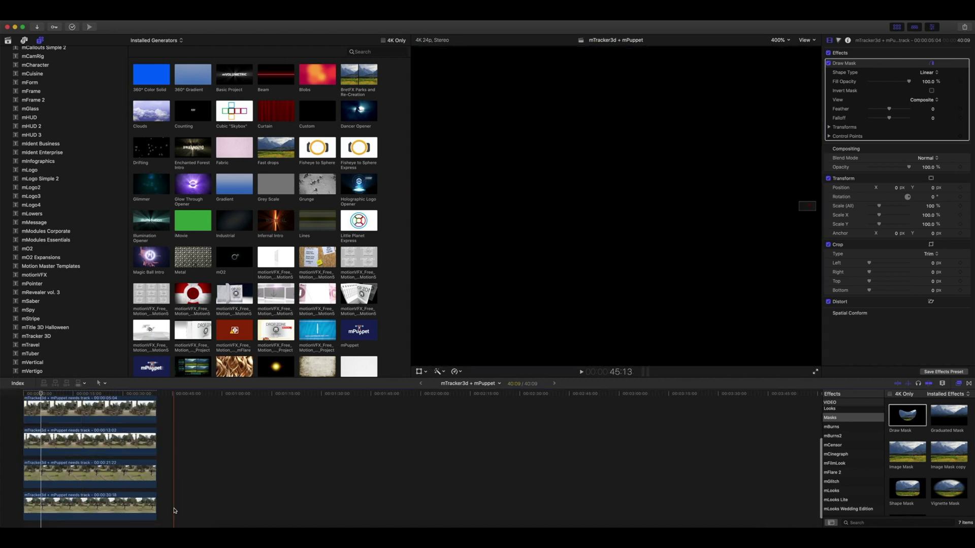
# Soften the draw mask around the masked jumper with a feather of -2 and a falloff of 100.
pyautogui.hotkey('shift', 'z')
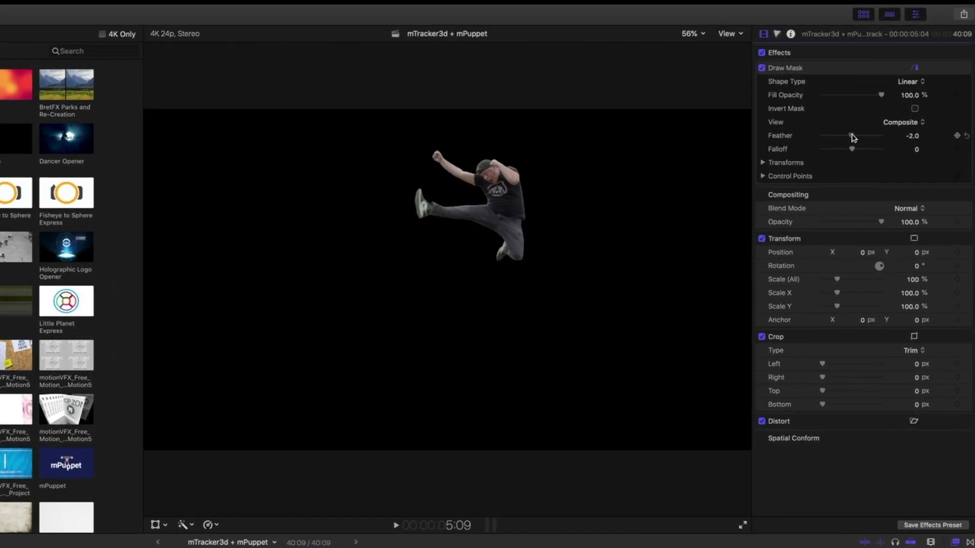
pyautogui.moveTo(889, 108); pyautogui.dragTo(888, 108)
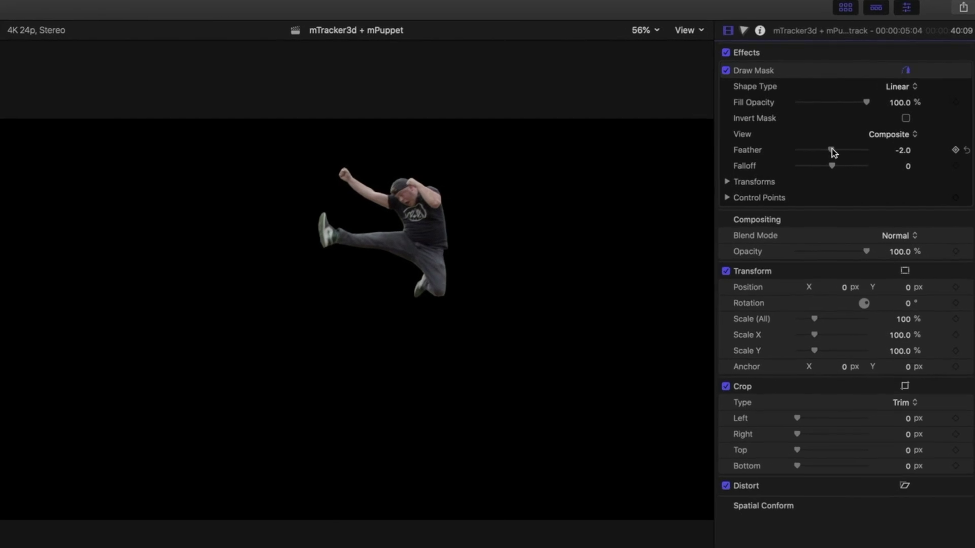
pyautogui.moveTo(831, 165); pyautogui.dragTo(877, 172)
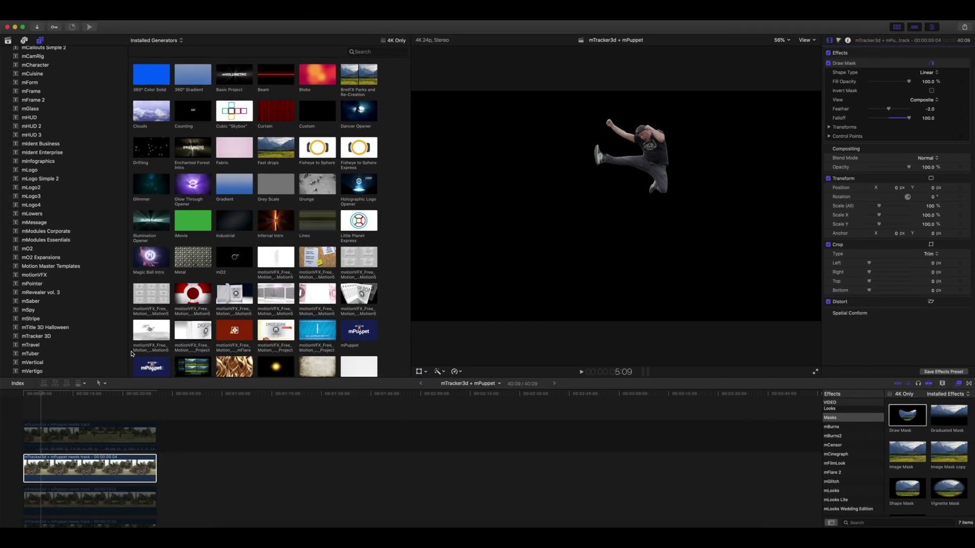
# Enable the moving footage clip and move the masked 5:04 freeze frame to the layer above it.
pyautogui.click(41, 439)
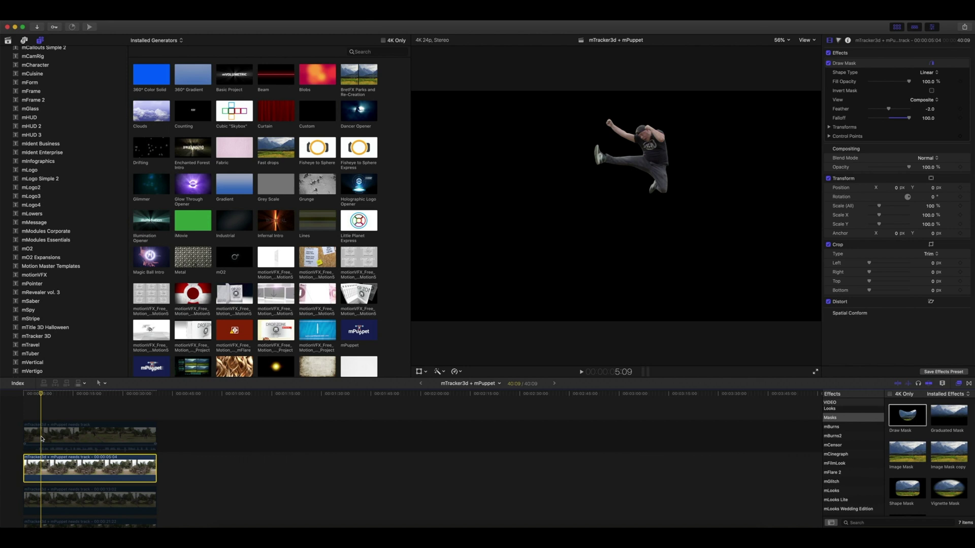
pyautogui.click(42, 438)
pyautogui.press('v')
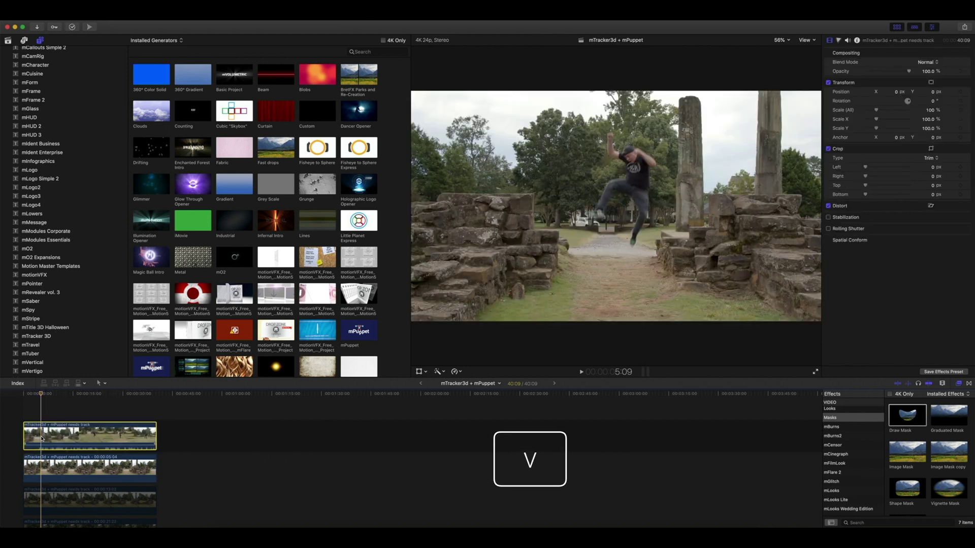
pyautogui.moveTo(42, 465); pyautogui.dragTo(42, 409)
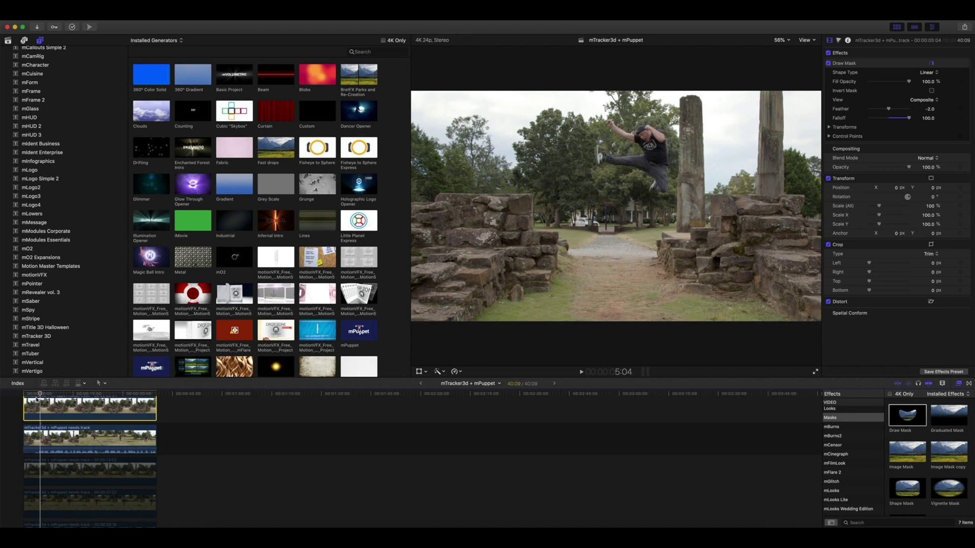
pyautogui.scroll(2, 38, 412)
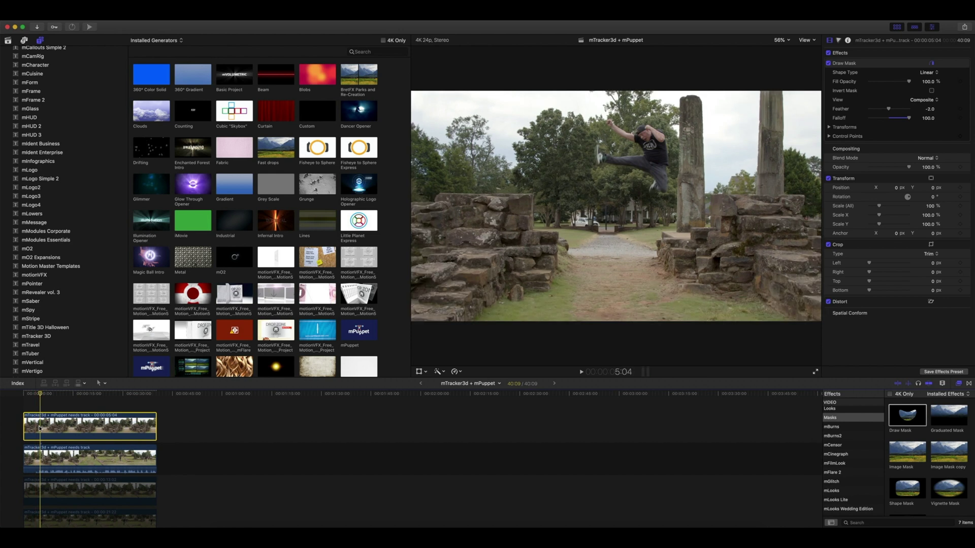
pyautogui.click(40, 450)
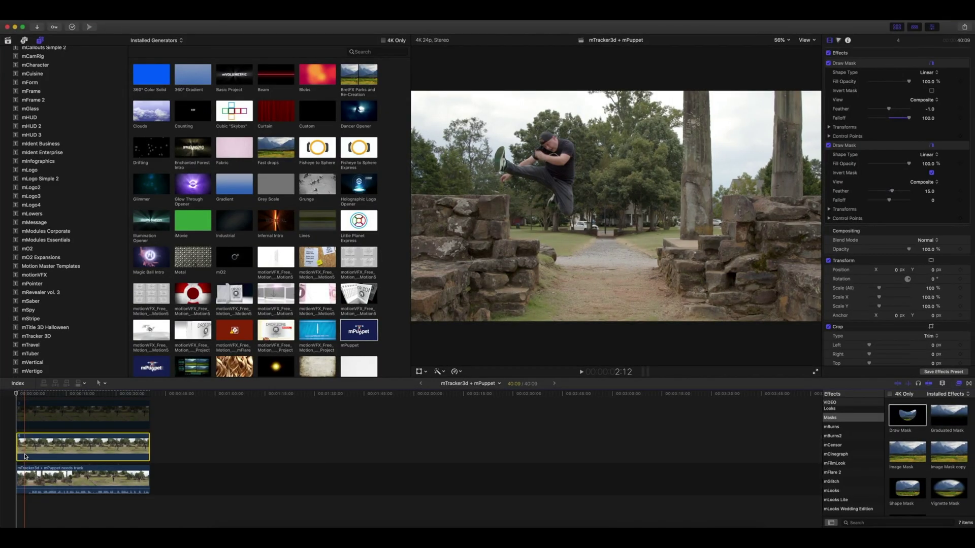
# Show the masked jumper freeze frames one after another over the moving footage, disabling each of them again.
pyautogui.press('v')
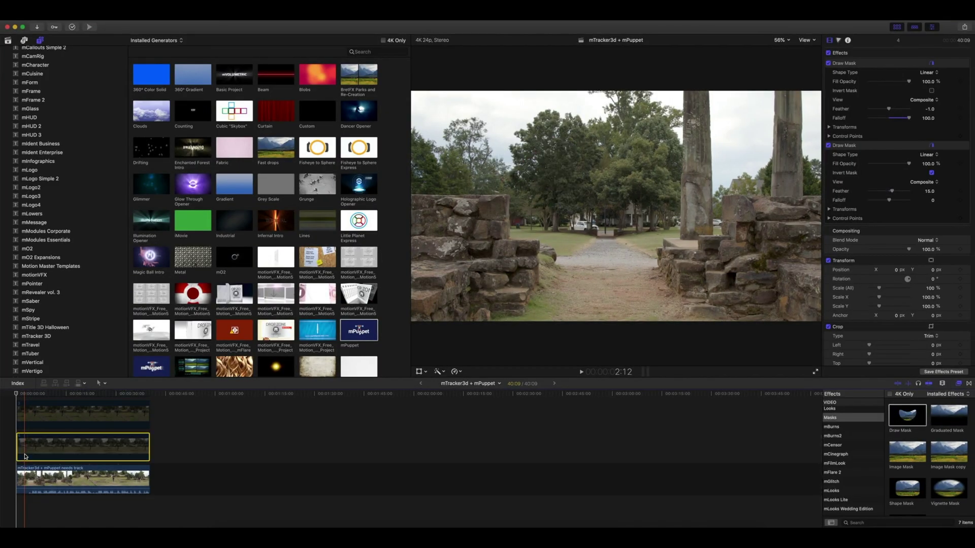
pyautogui.click(26, 421)
pyautogui.press('v')
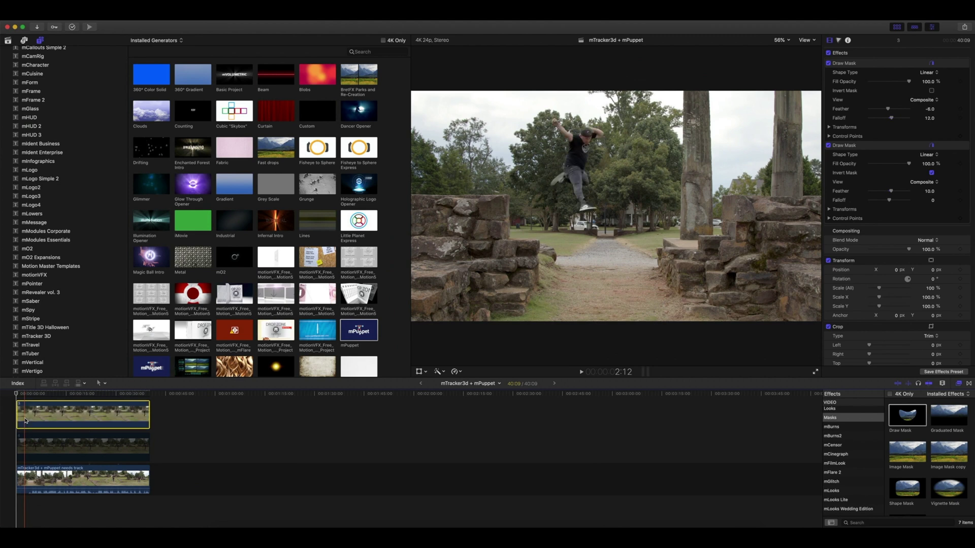
pyautogui.press('super+v')
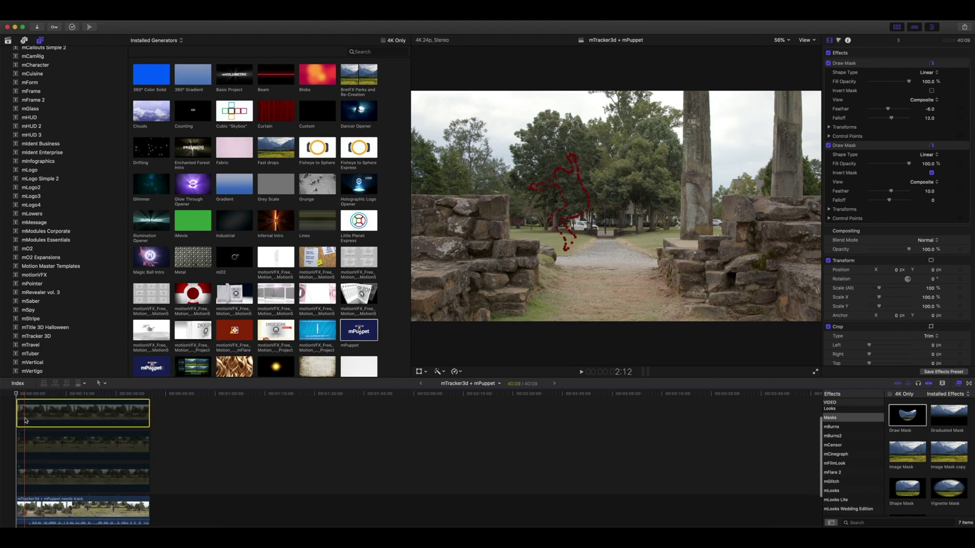
pyautogui.press('v')
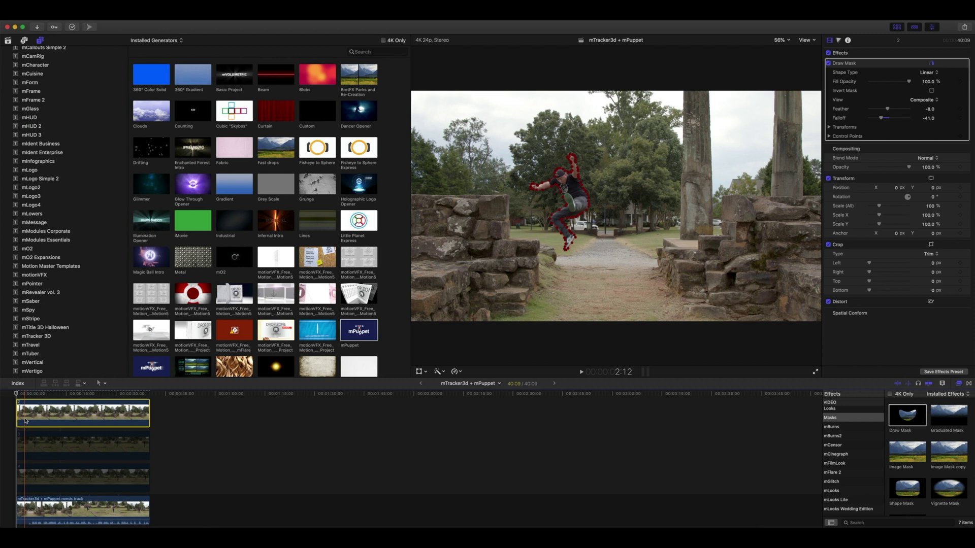
pyautogui.press('v')
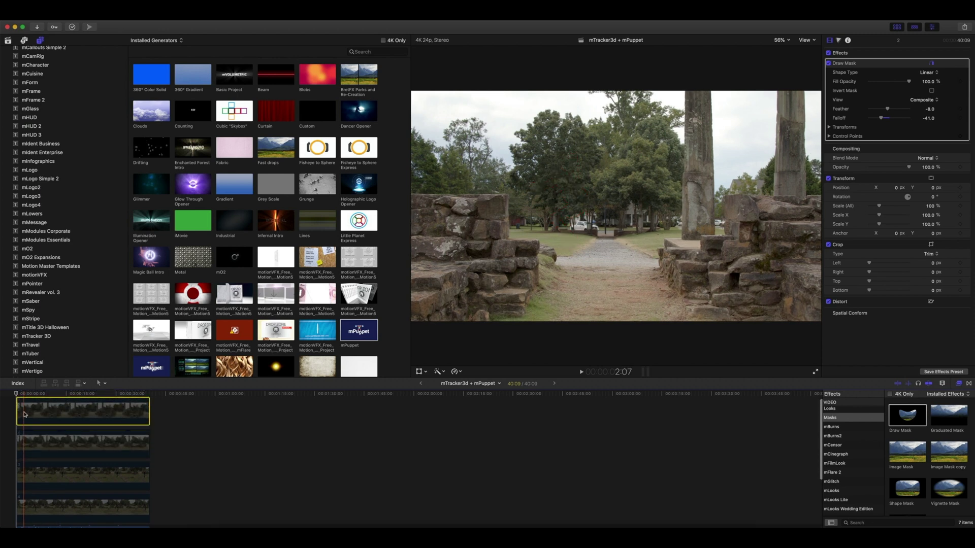
pyautogui.press('v')
pyautogui.press('v')
pyautogui.press('Delete')
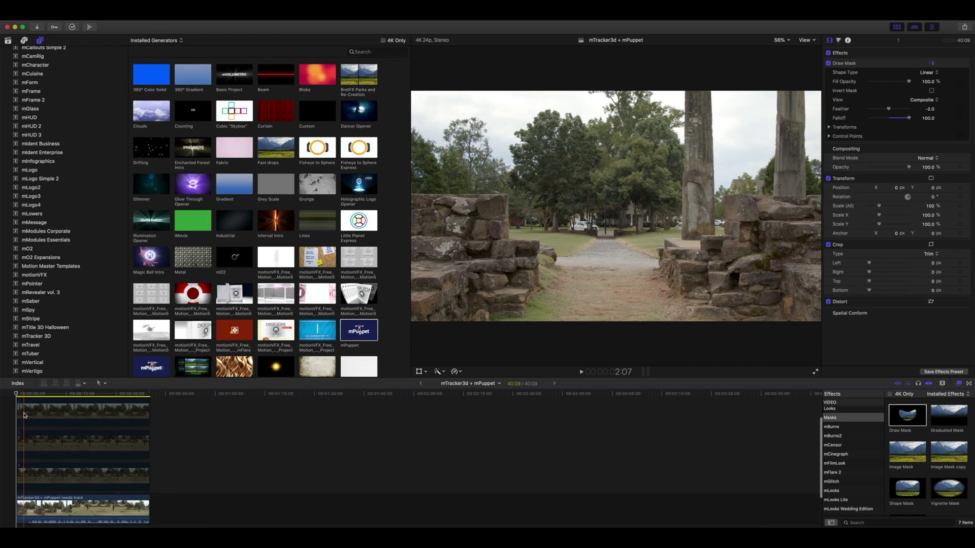
pyautogui.press('super+z')
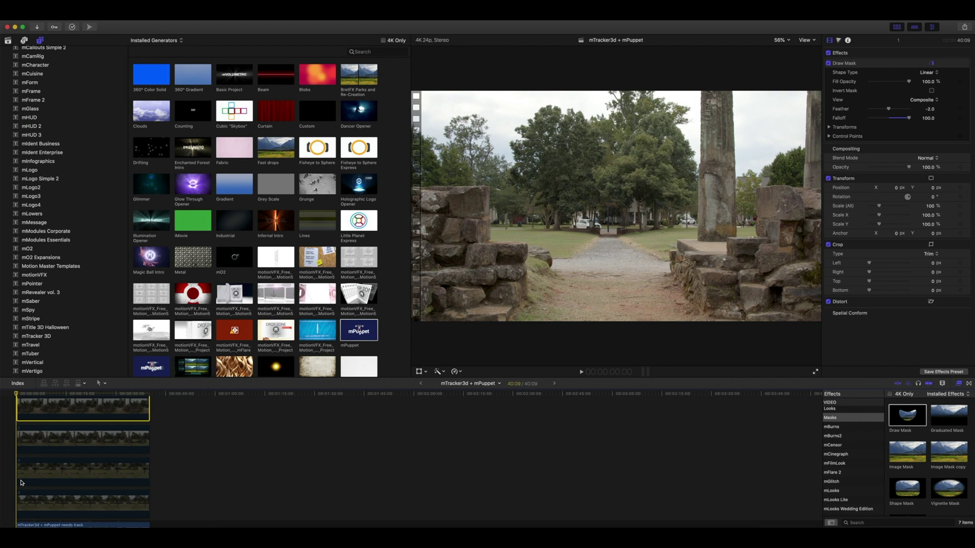
pyautogui.press('Delete')
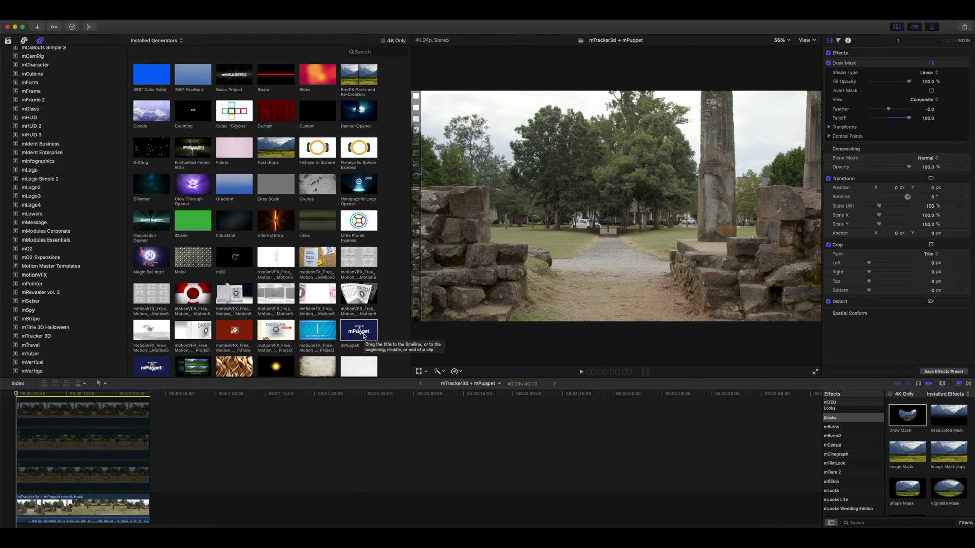
# Add the mPuppet title to the timeline below the first freeze frame and extend it to the clips' full length of 40:09.
pyautogui.click(363, 330)
pyautogui.moveTo(358, 332); pyautogui.dragTo(25, 404)
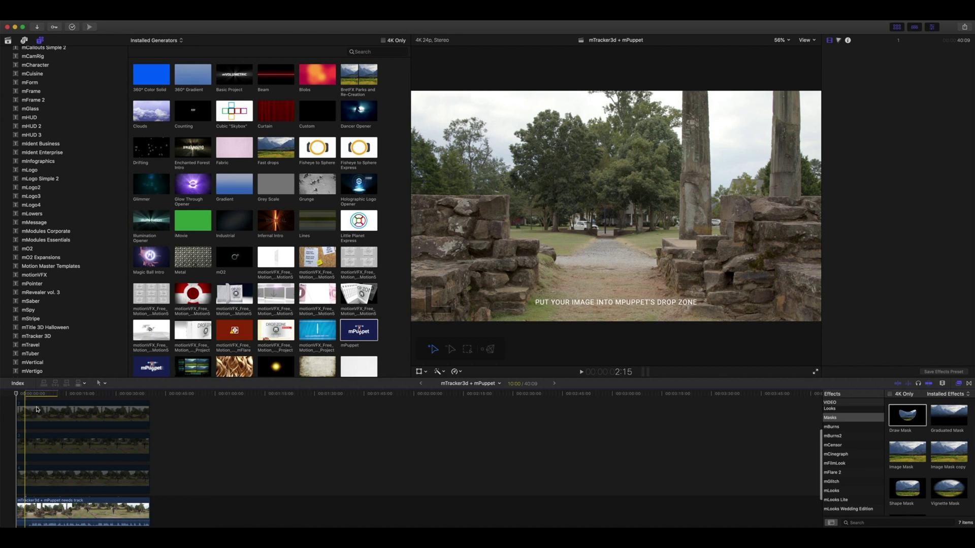
pyautogui.moveTo(37, 409); pyautogui.dragTo(146, 448)
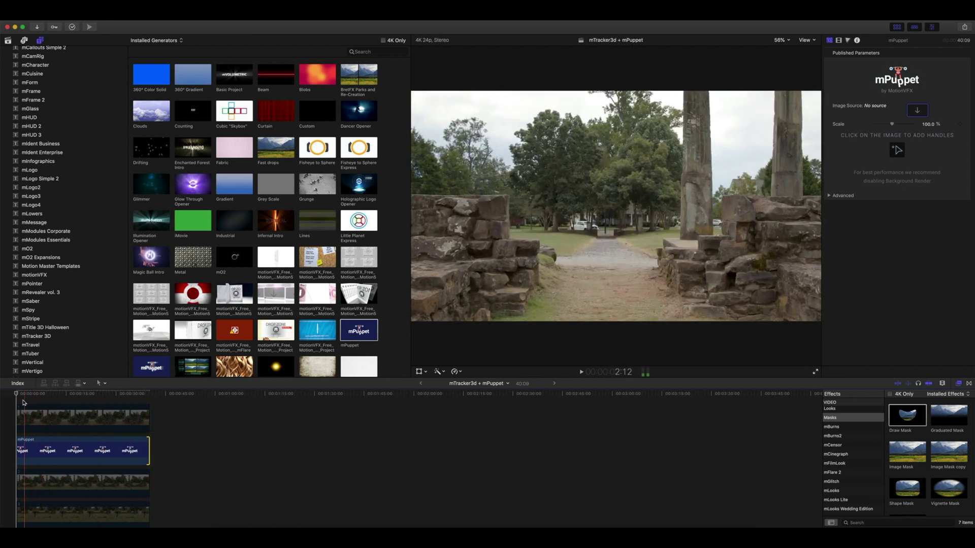
pyautogui.click(19, 416)
pyautogui.click(25, 449)
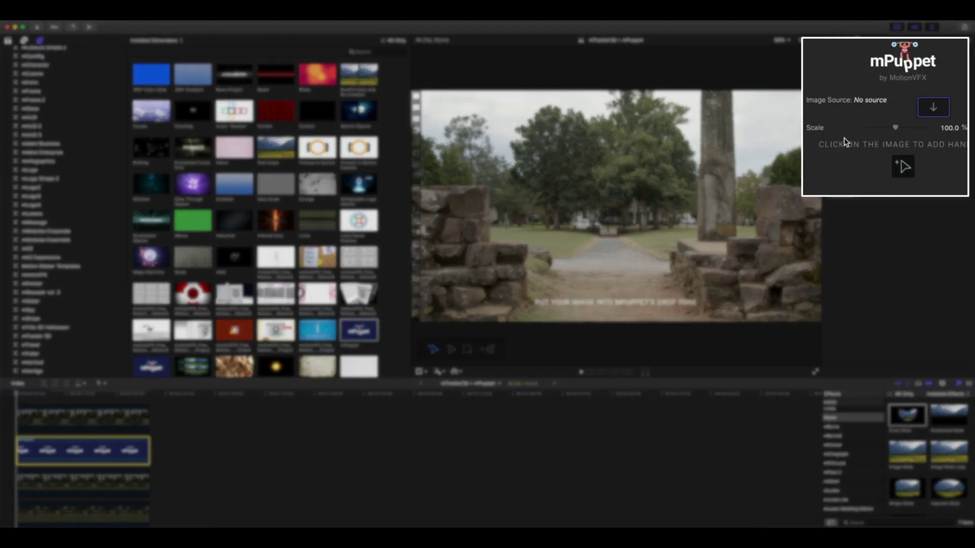
# Set the mPuppet image source to the masked freeze frame clip named 1.
pyautogui.click(936, 108)
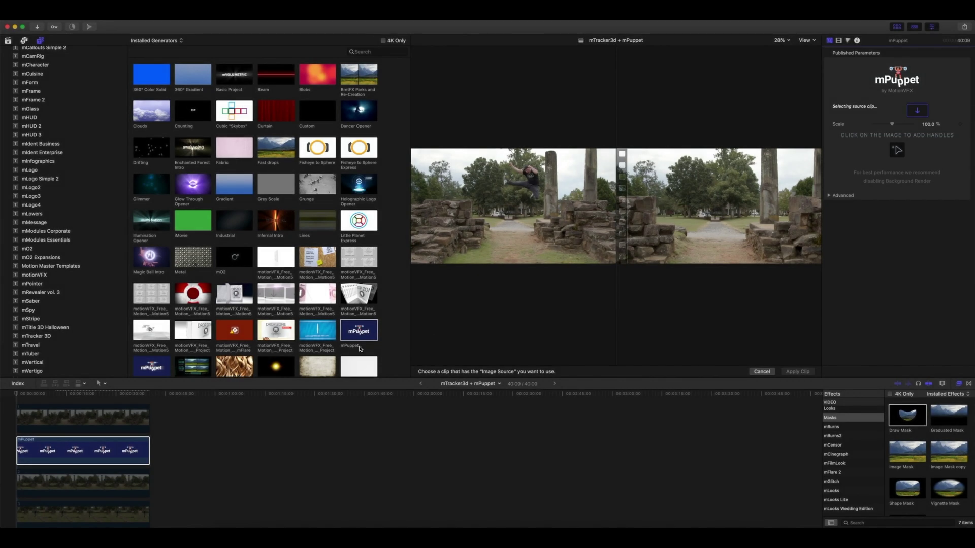
pyautogui.click(17, 422)
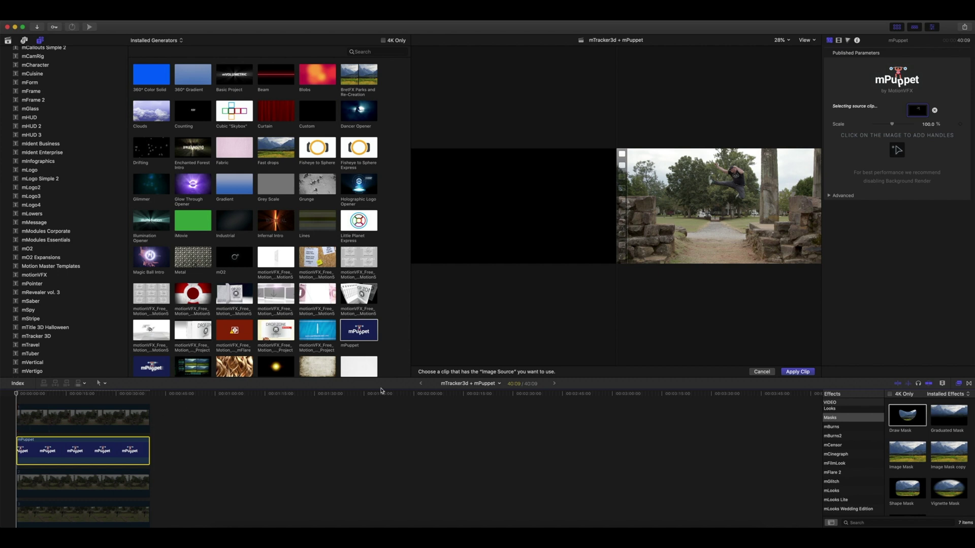
pyautogui.click(794, 373)
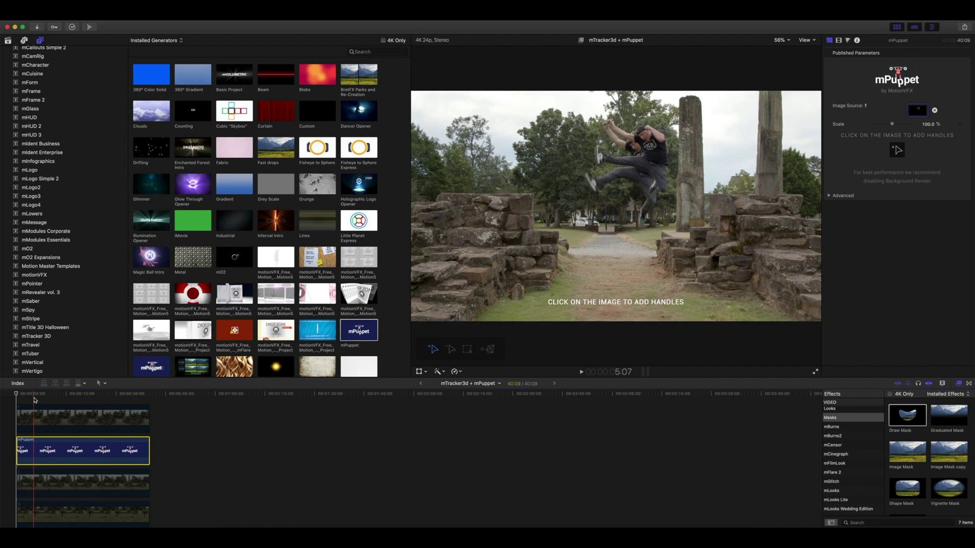
# Compare the puppet image with the moving jumper frame by frame and park the playhead at the matching frame, 5:04.
pyautogui.click(35, 400)
pyautogui.press('Left')
pyautogui.press('Left')
pyautogui.press('Left')
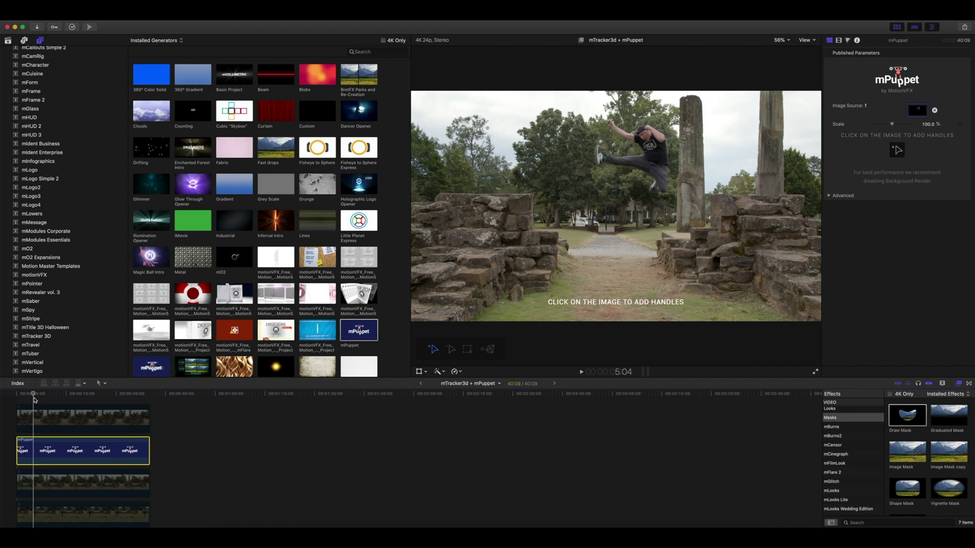
pyautogui.press('Right')
pyautogui.press('Right')
pyautogui.press('Right')
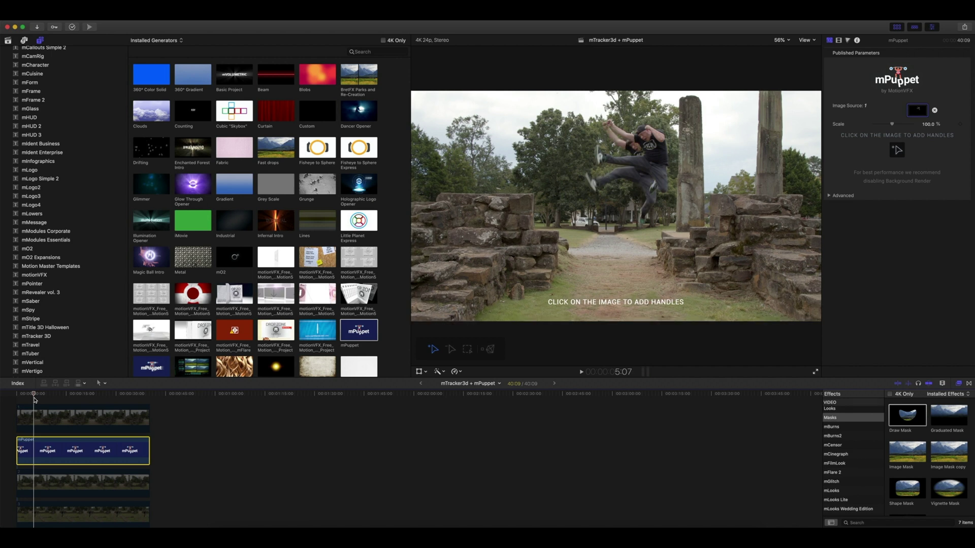
pyautogui.press('Left')
pyautogui.press('Left')
pyautogui.press('Left')
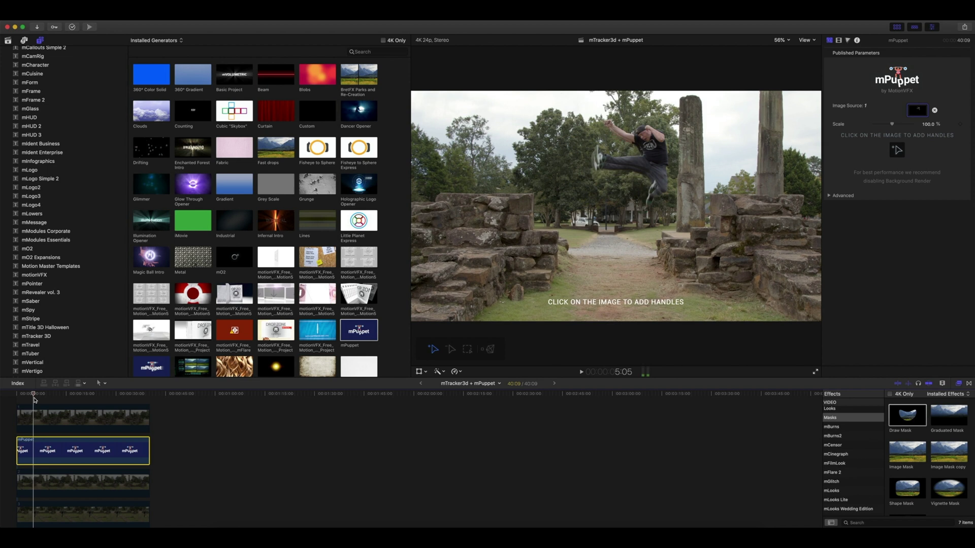
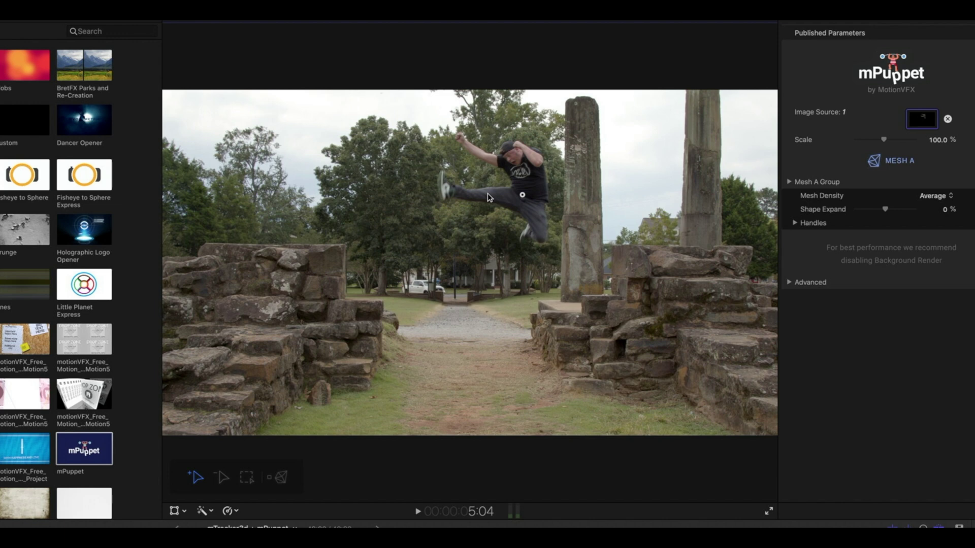
# Add mPuppet handles on the jumper's outstretched leg, bent knee, chest and raised arm.
pyautogui.click(488, 195)
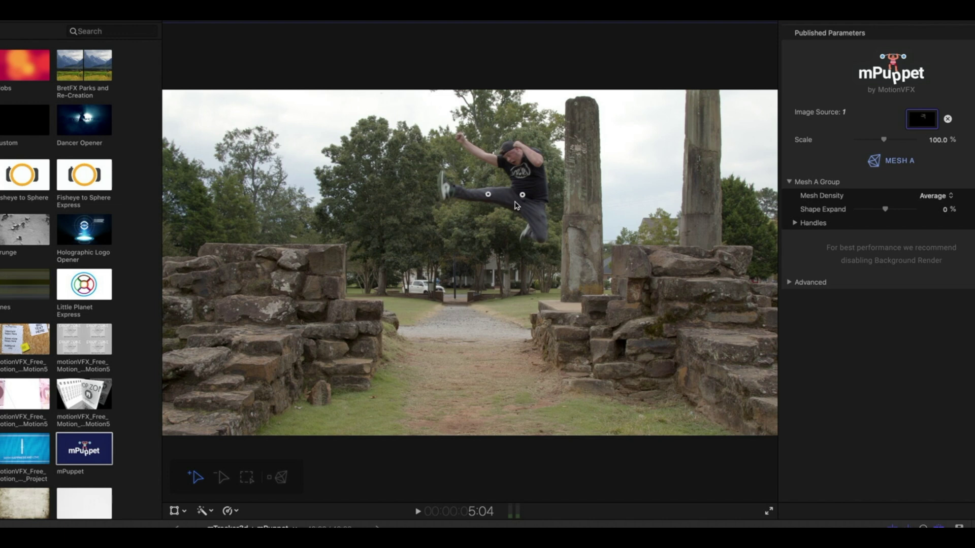
pyautogui.click(542, 237)
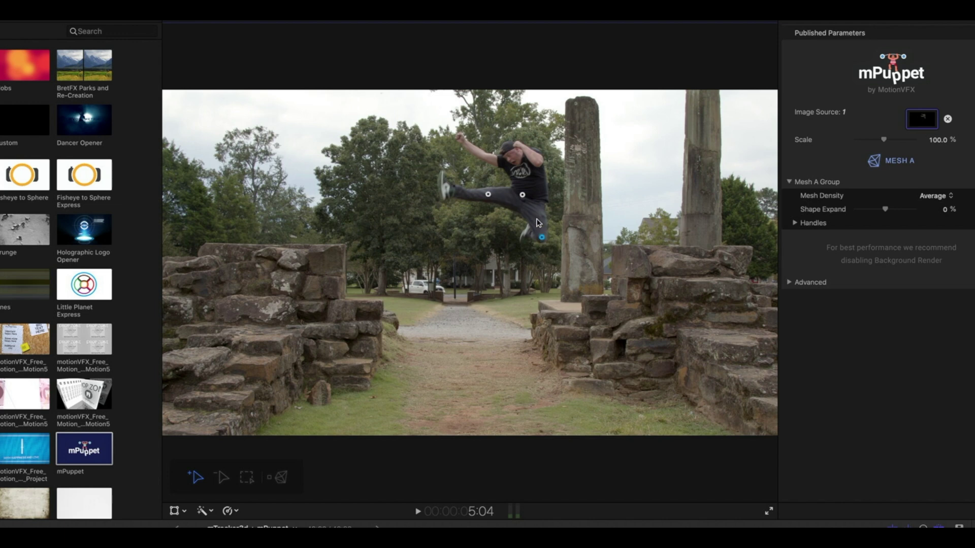
pyautogui.click(521, 161)
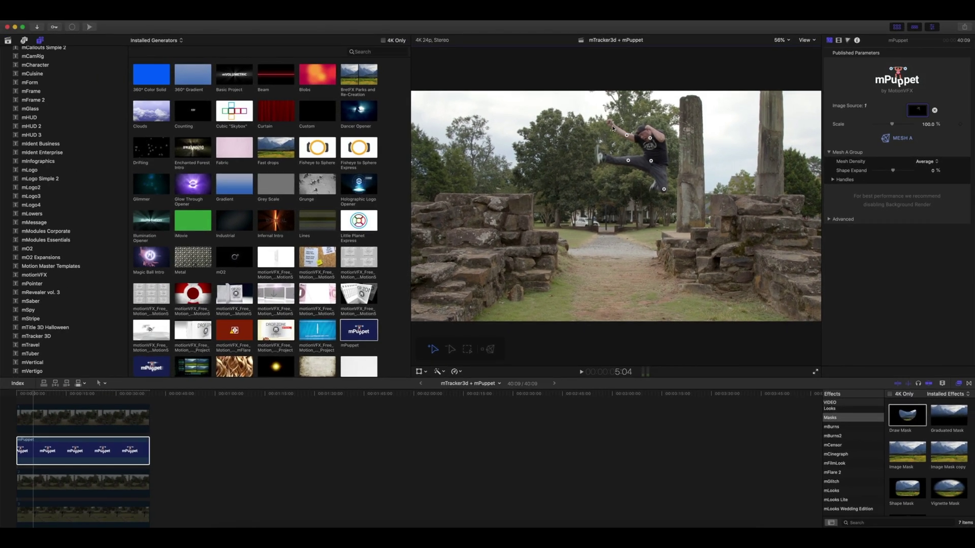
# Add position keyframes at 5:04 to the mesh handles, starting with Handle 1.
pyautogui.click(833, 181)
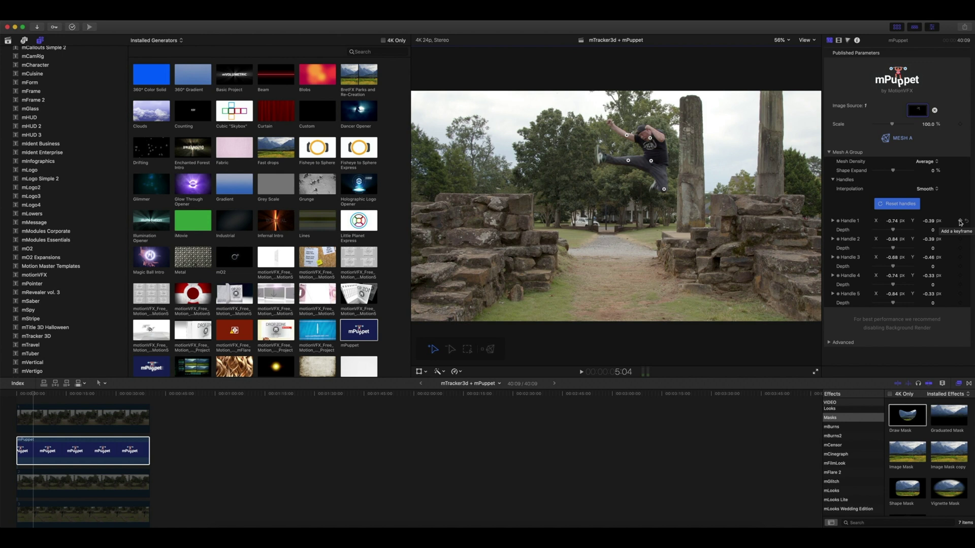
pyautogui.click(960, 221)
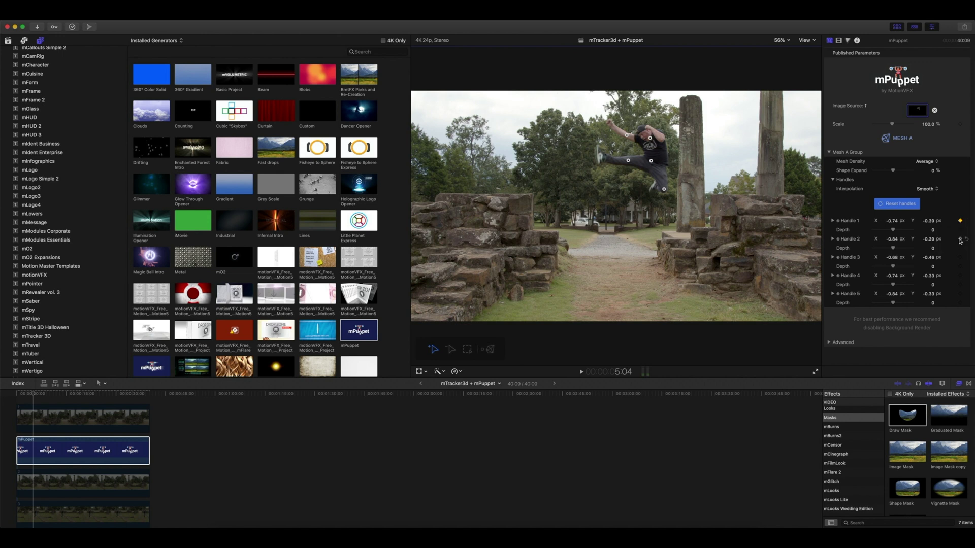
pyautogui.click(960, 239)
pyautogui.click(961, 257)
pyautogui.click(960, 276)
# At the timeline start, repose the puppet by adjusting its leg, foot, hip and chest handles so it differs from the 5:04 pose.
pyautogui.click(30, 395)
pyautogui.moveTo(31, 396); pyautogui.dragTo(17, 396)
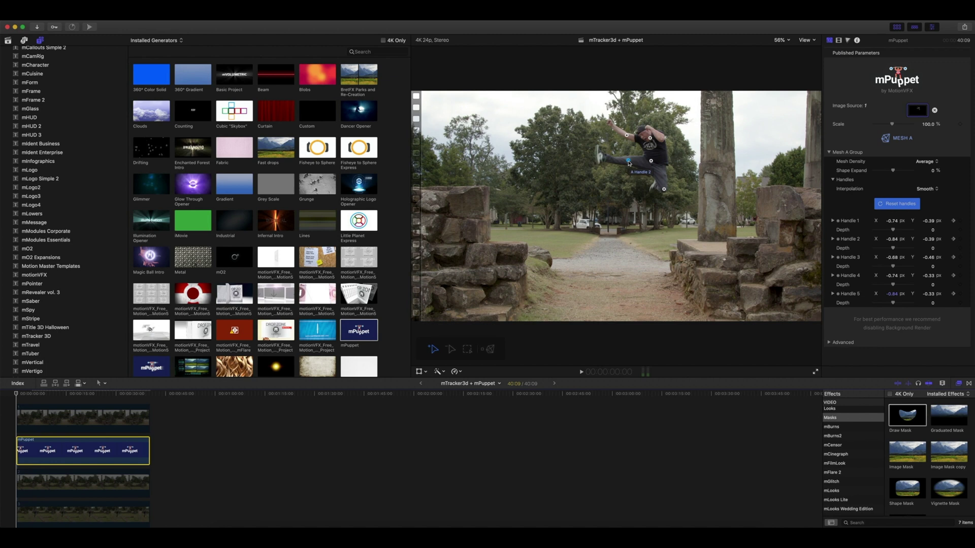
pyautogui.moveTo(628, 163); pyautogui.dragTo(628, 133)
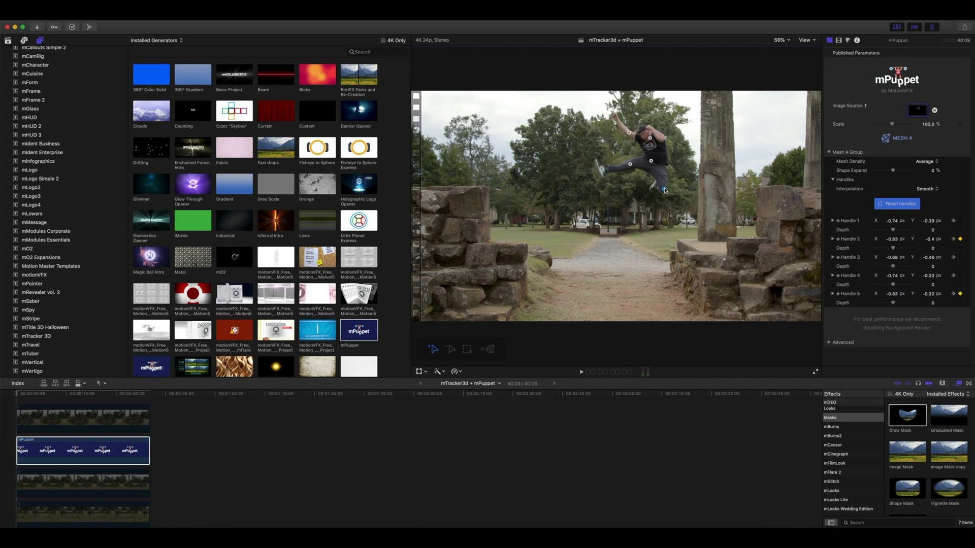
pyautogui.moveTo(664, 191); pyautogui.dragTo(663, 186)
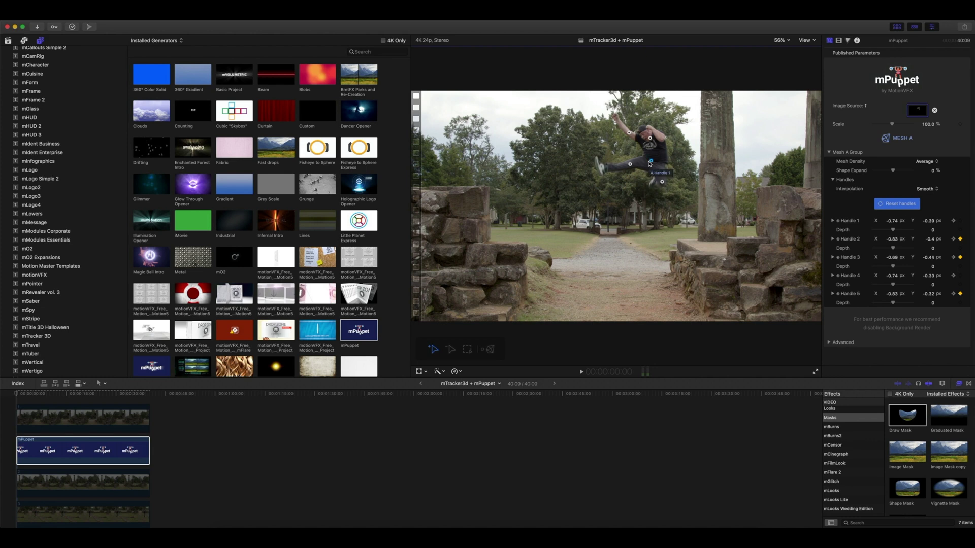
pyautogui.moveTo(651, 162); pyautogui.dragTo(650, 161)
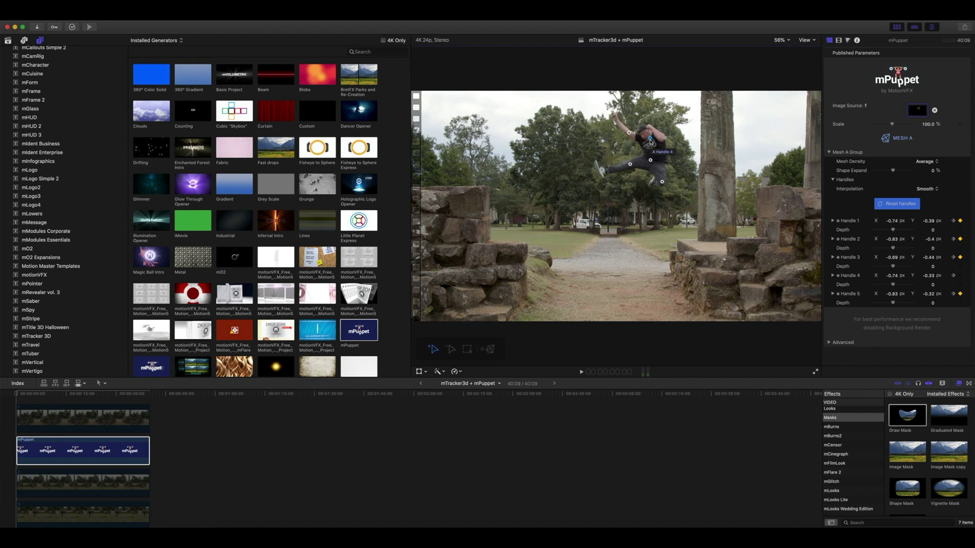
pyautogui.click(650, 138)
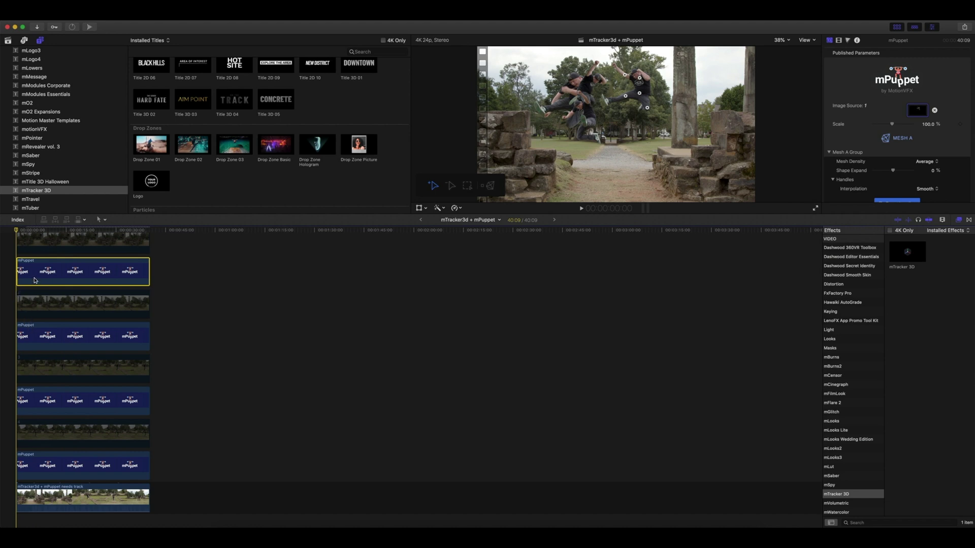
# Disable all four mPuppet clips so only the base footage plays.
pyautogui.click(32, 330)
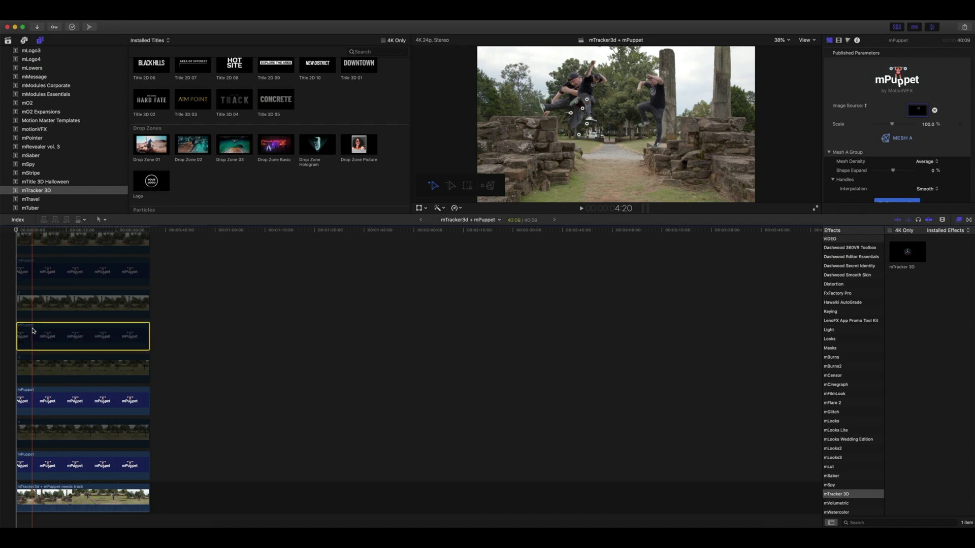
pyautogui.click(27, 401)
pyautogui.click(29, 465)
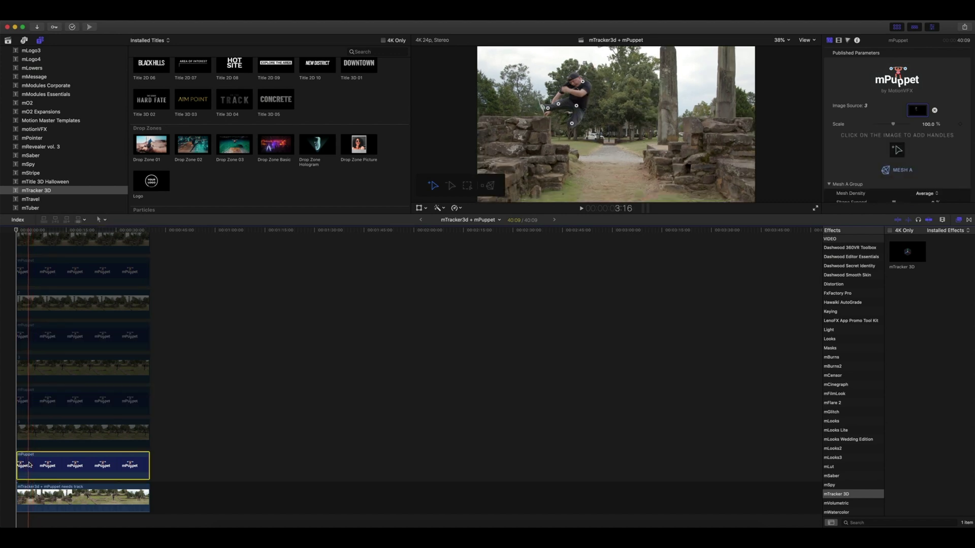
pyautogui.press('v')
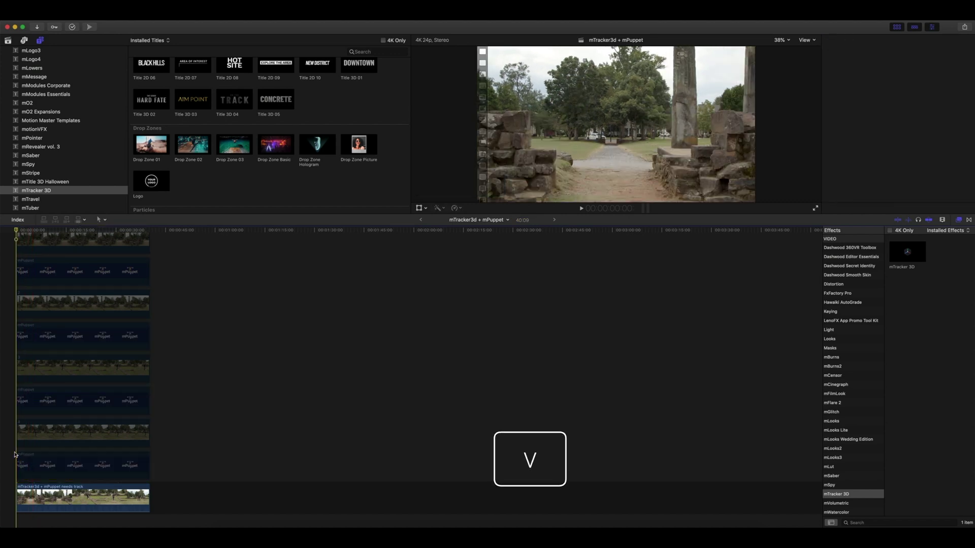
# Apply the mTracker 3D effect to the base footage clip and track the footage.
pyautogui.click(28, 490)
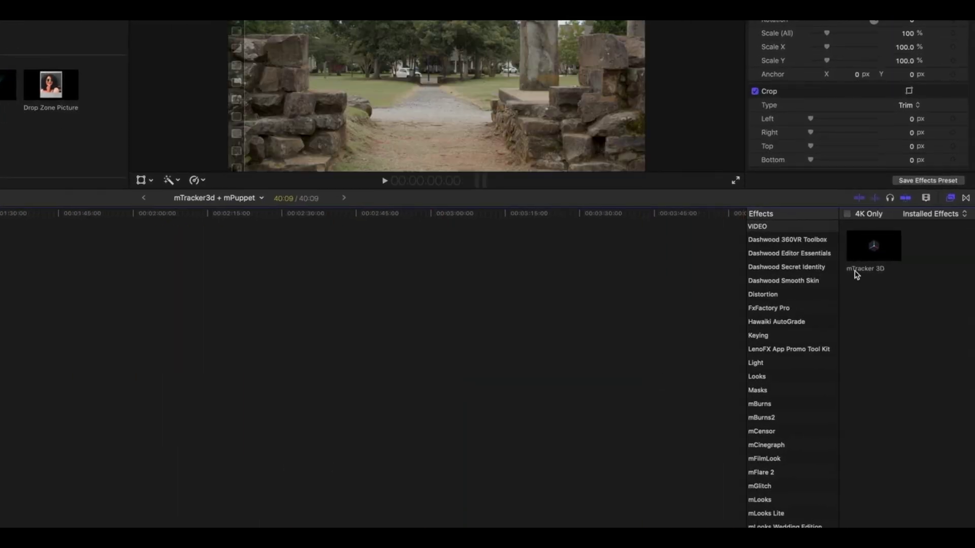
pyautogui.moveTo(867, 259)
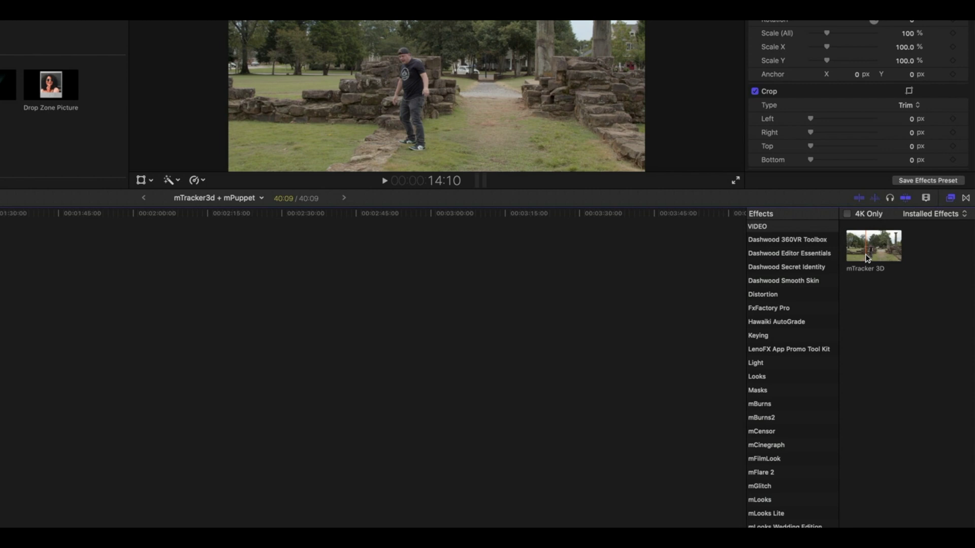
pyautogui.click(867, 258)
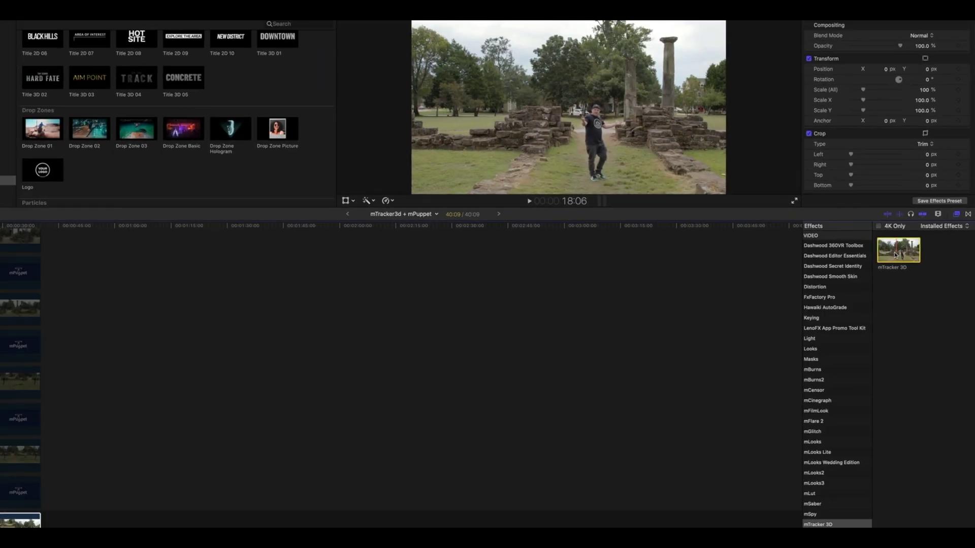
pyautogui.moveTo(895, 256); pyautogui.dragTo(86, 500)
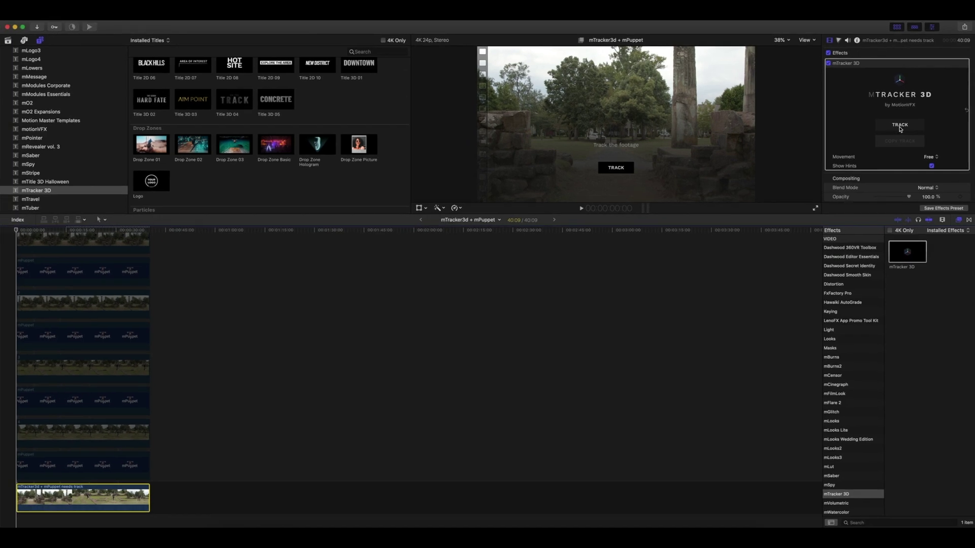
pyautogui.click(901, 129)
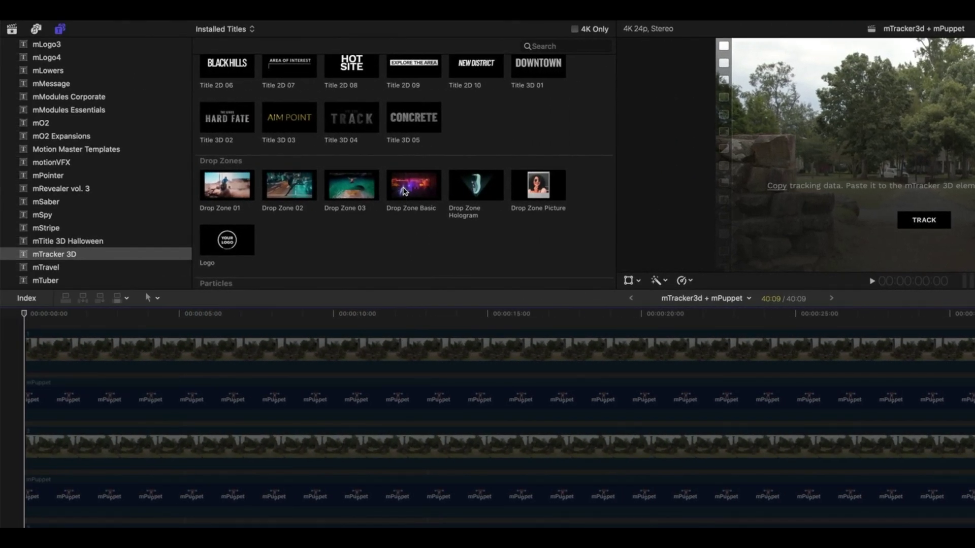
# Place the mTracker 3D Drop Zone Basic title directly above the base footage from its start and extend it to the footage's full length.
pyautogui.click(404, 193)
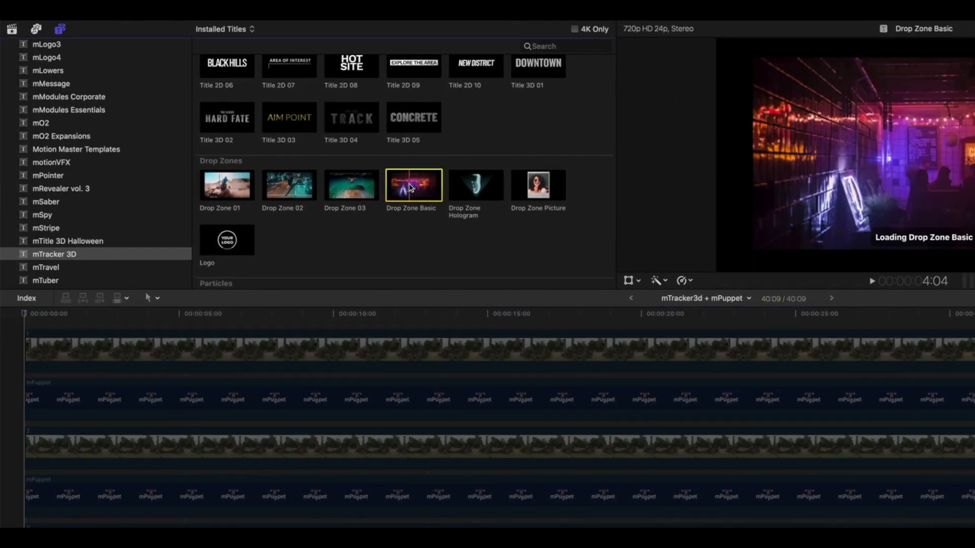
pyautogui.moveTo(409, 188); pyautogui.dragTo(64, 547)
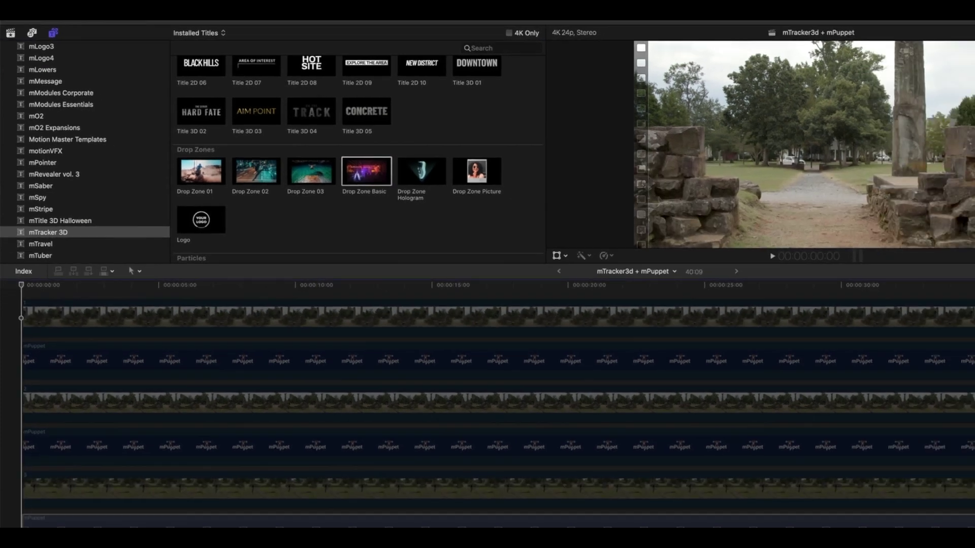
pyautogui.moveTo(45, 473); pyautogui.dragTo(20, 495)
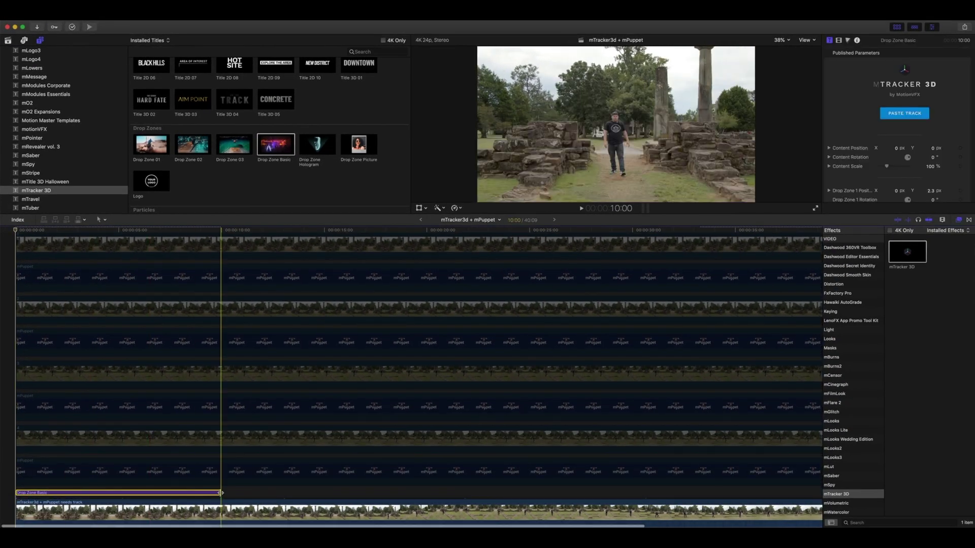
pyautogui.moveTo(221, 493); pyautogui.dragTo(562, 500)
pyautogui.hscroll(-15, 467, 452)
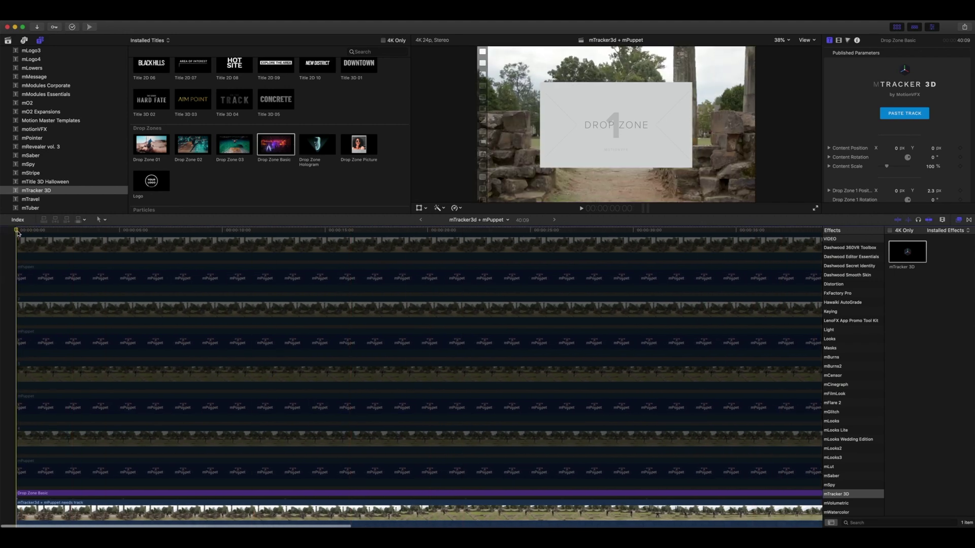
# Copy the tracking data from the base footage's mTracker 3D effect and paste it into the Drop Zone Basic title.
pyautogui.click(23, 510)
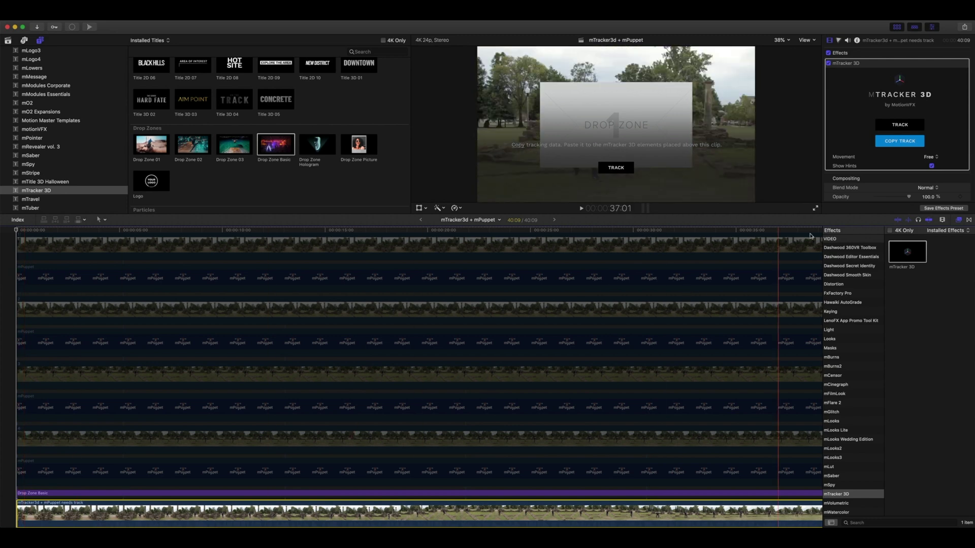
pyautogui.click(899, 142)
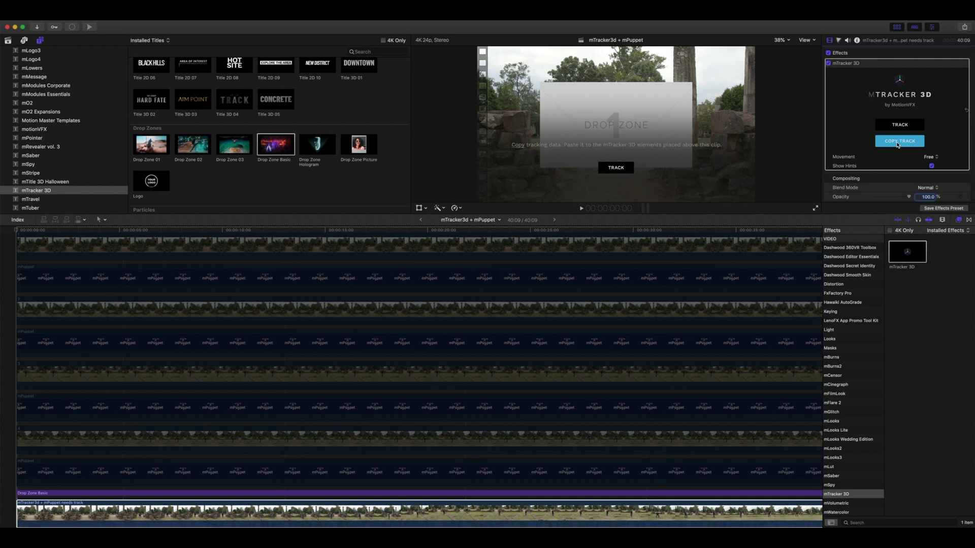
pyautogui.scroll(-3, 228, 348)
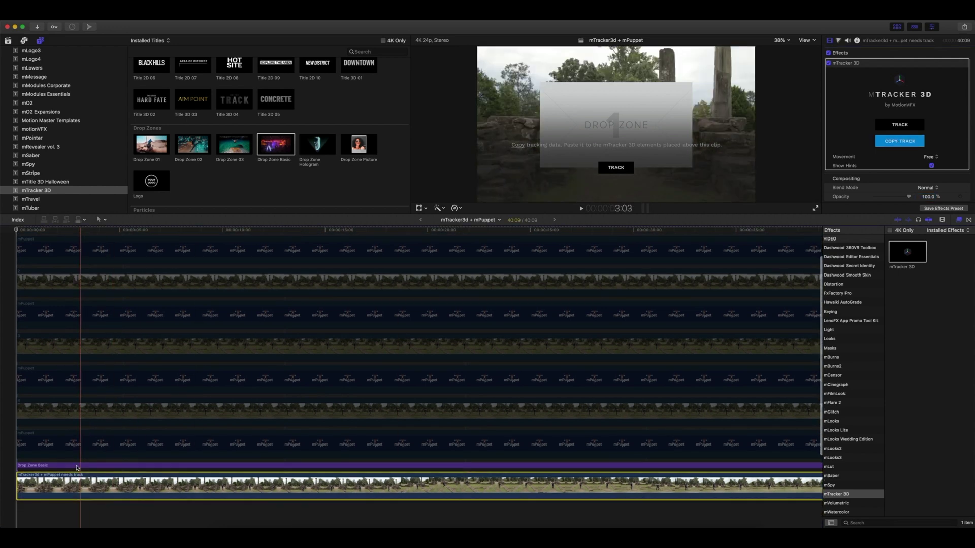
pyautogui.click(39, 466)
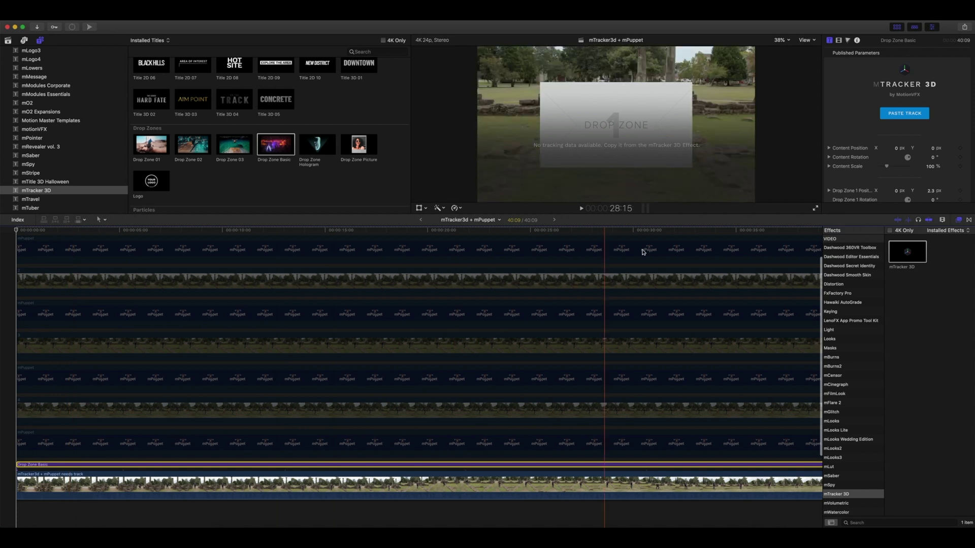
pyautogui.click(903, 113)
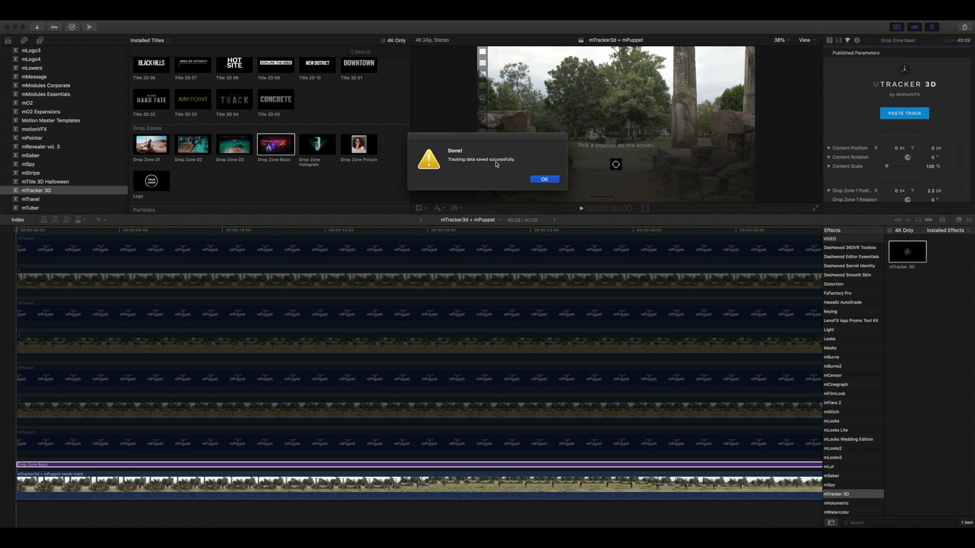
pyautogui.click(544, 180)
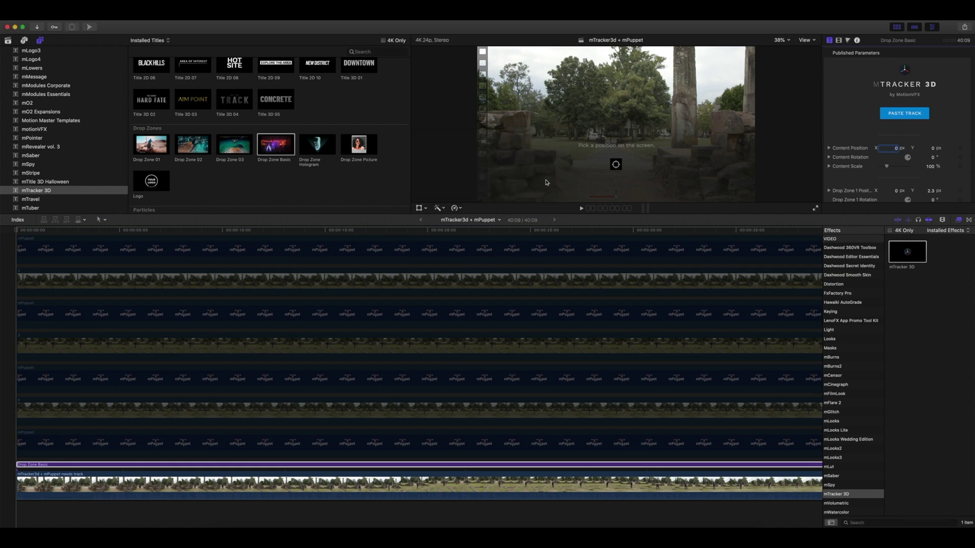
# Park the playhead at 5:04 and toggle freeze frame clip 1 on and off to compare it with the jump in the footage.
pyautogui.click(19, 231)
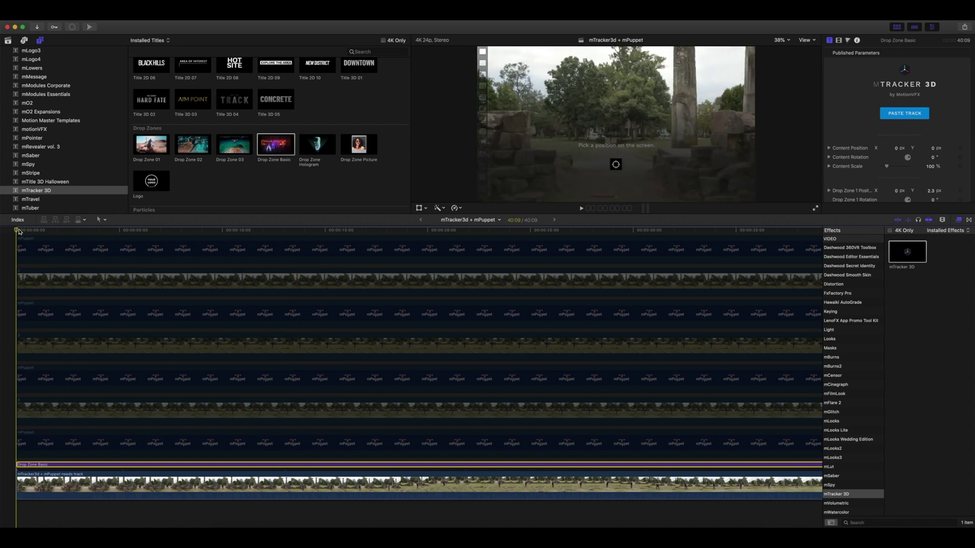
pyautogui.moveTo(18, 231); pyautogui.dragTo(124, 235)
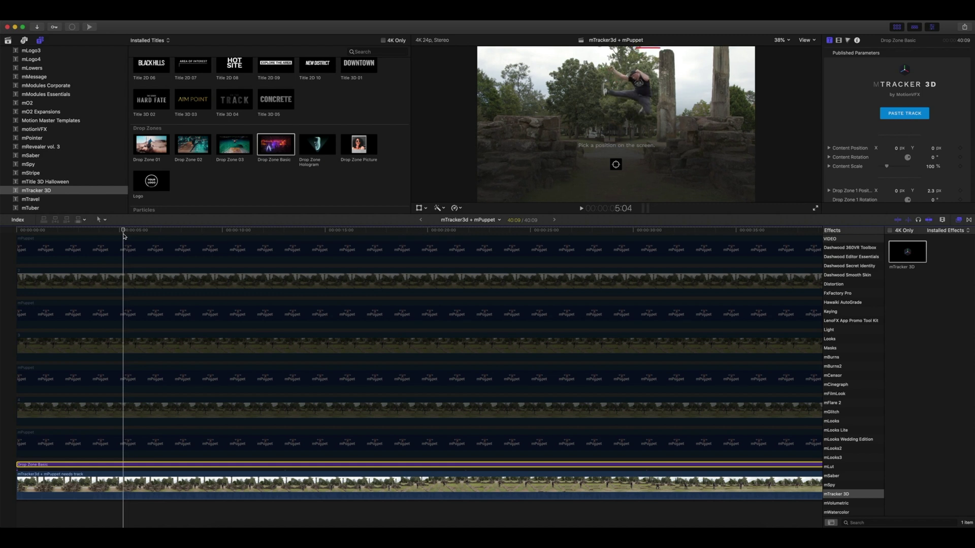
pyautogui.scroll(3, 123, 235)
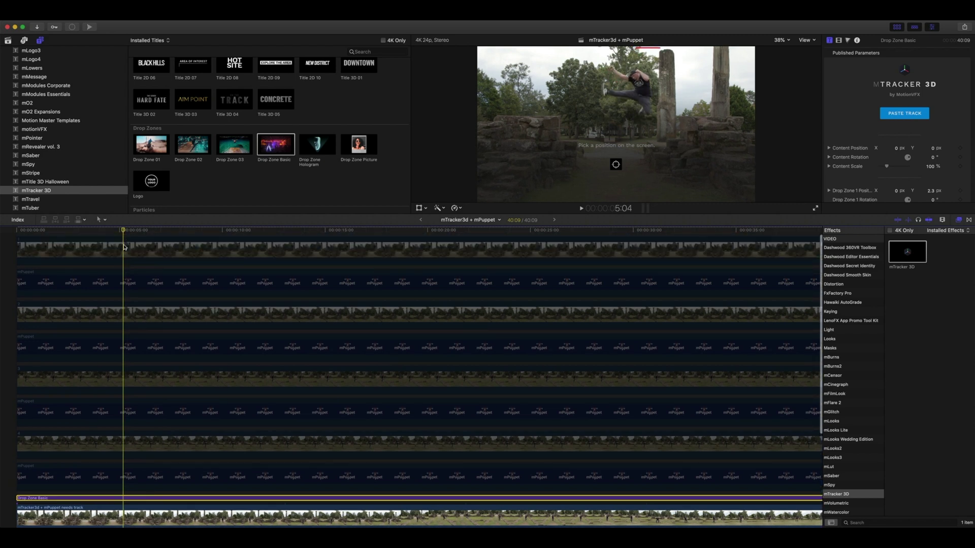
pyautogui.click(125, 247)
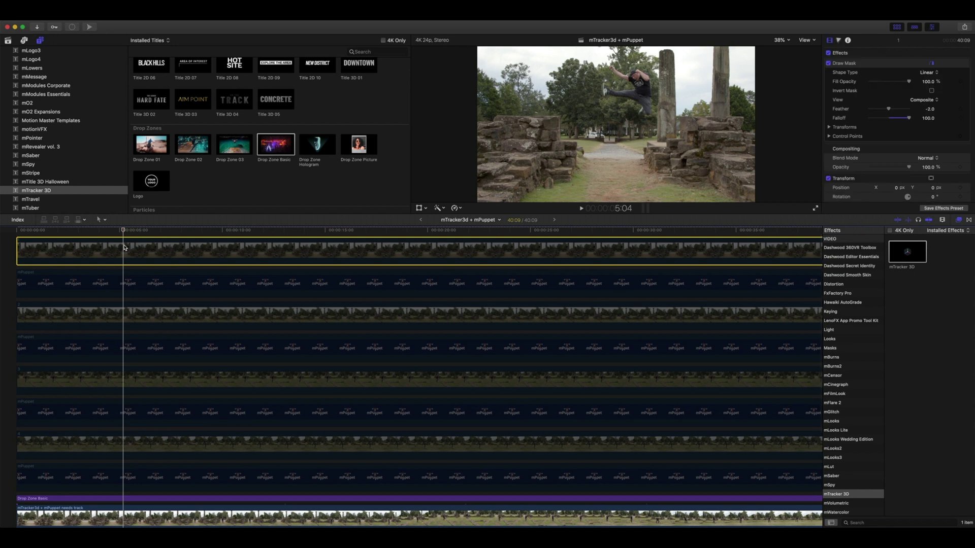
pyautogui.press('v')
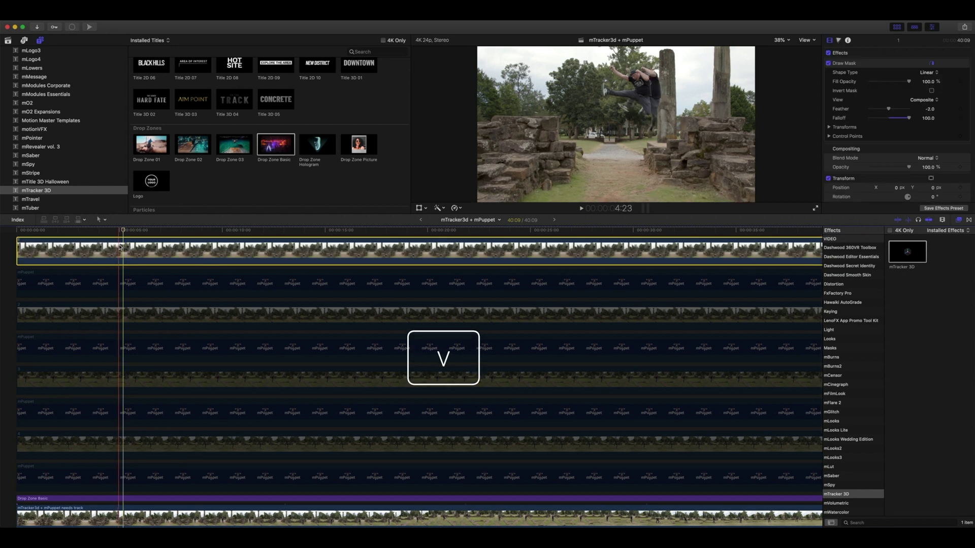
pyautogui.scroll(1, 122, 247)
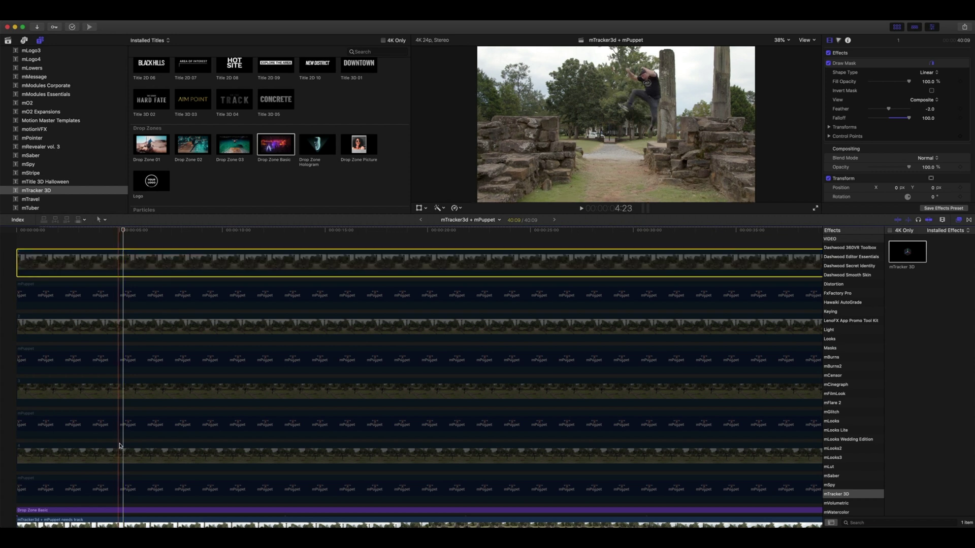
# Place the Drop Zone Basic object at a tracked position on the ground below the jumper.
pyautogui.click(124, 510)
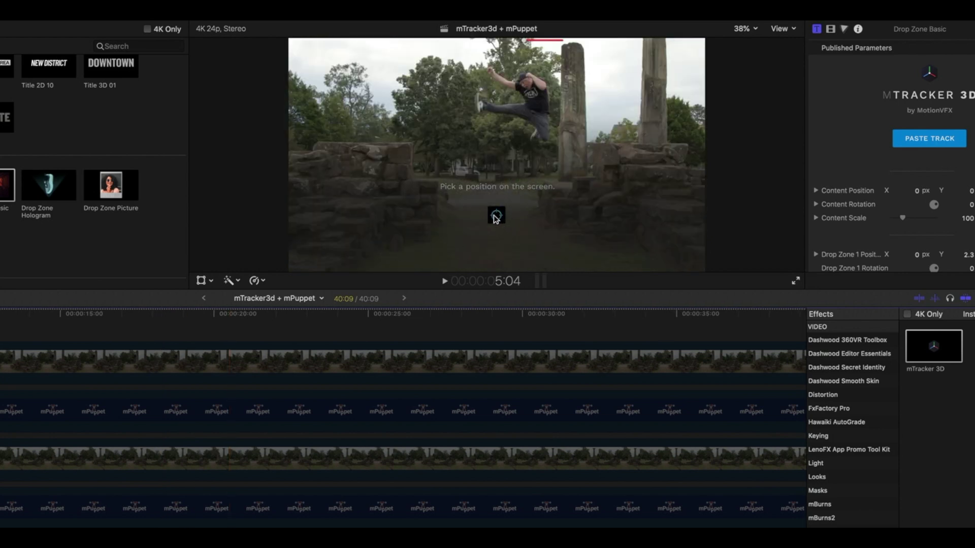
pyautogui.click(496, 217)
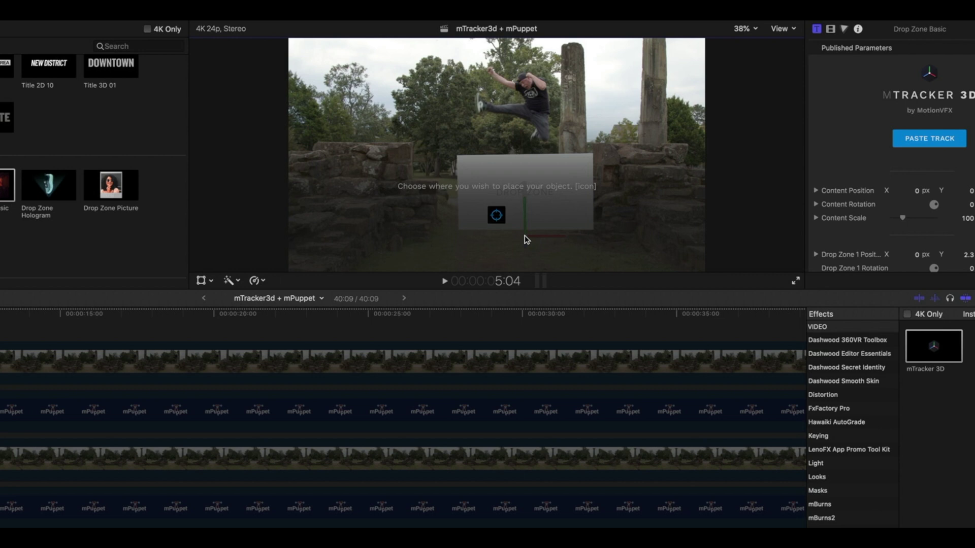
pyautogui.click(497, 217)
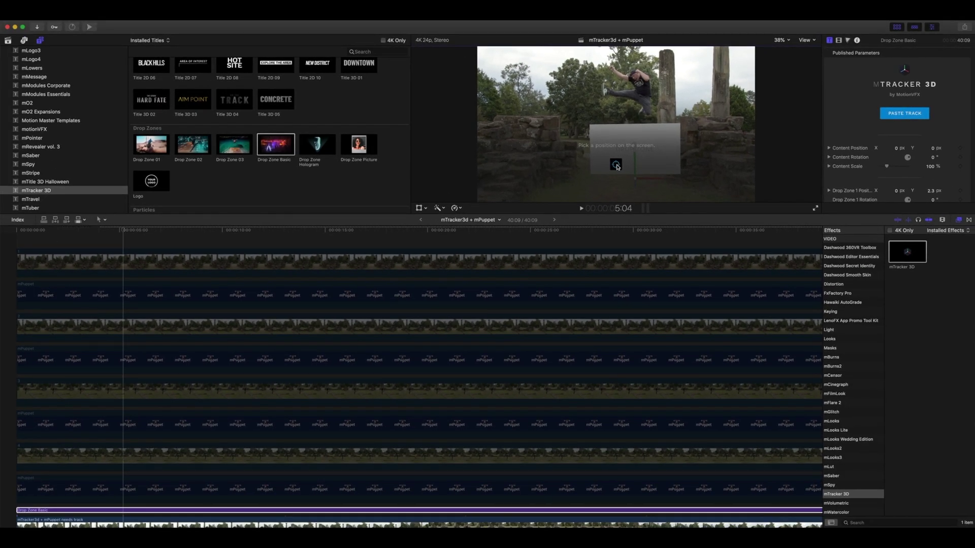
pyautogui.click(342, 293)
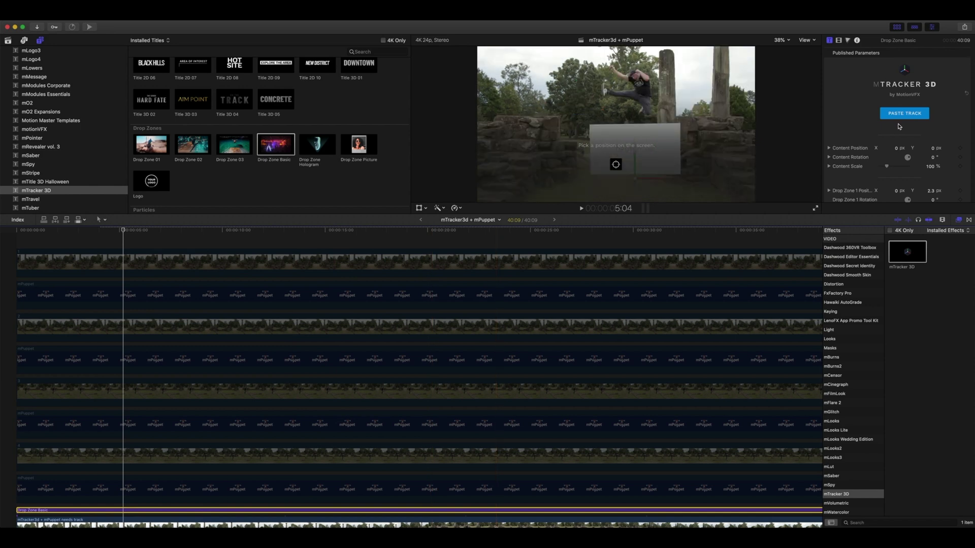
# Fill Drop Zone 1 of the Drop Zone Basic title with the topmost mPuppet clip, picked at its first frame.
pyautogui.scroll(-3, 870, 129)
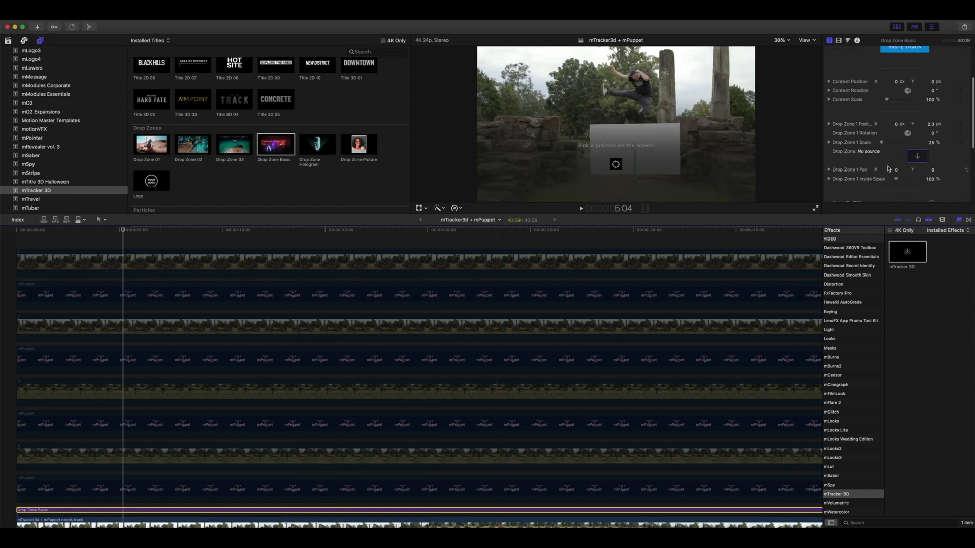
pyautogui.click(917, 158)
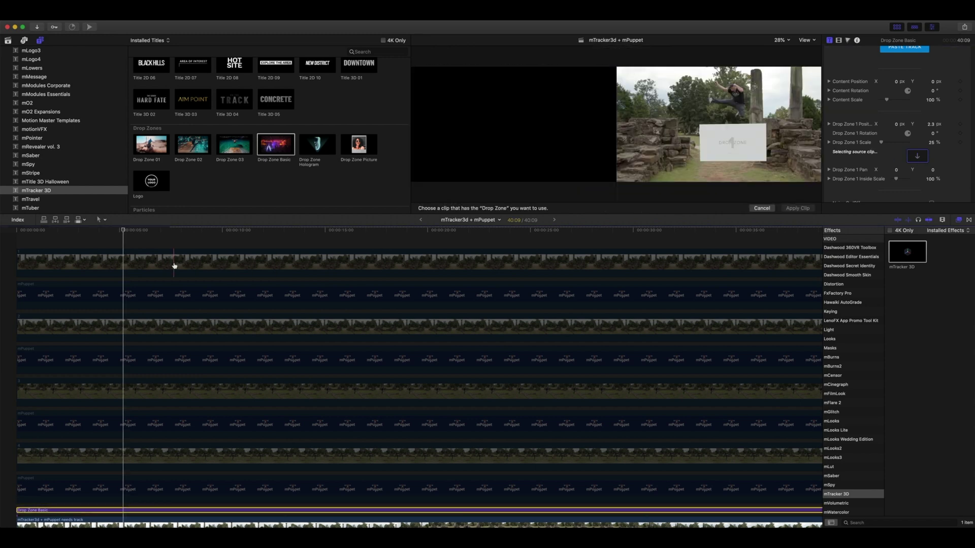
pyautogui.click(17, 303)
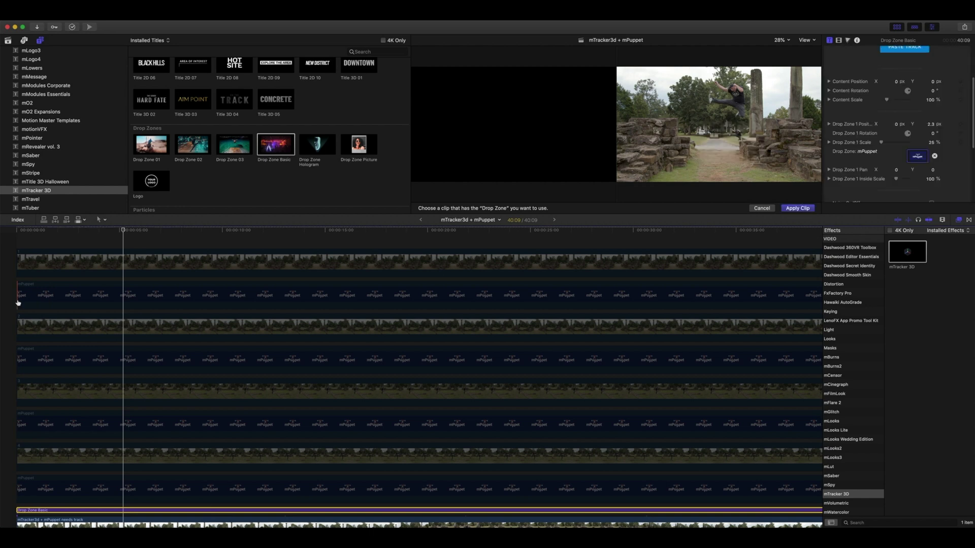
pyautogui.scroll(-2, 26, 303)
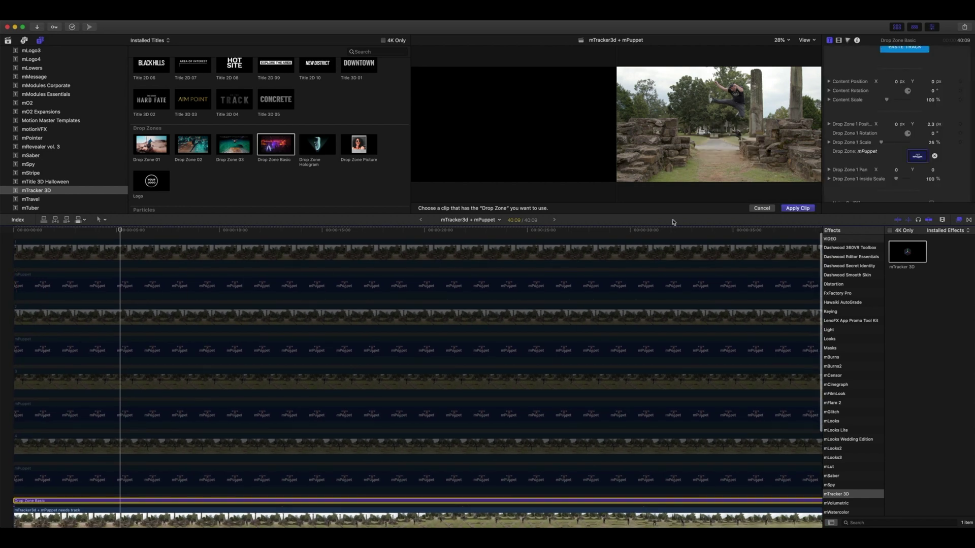
pyautogui.click(797, 208)
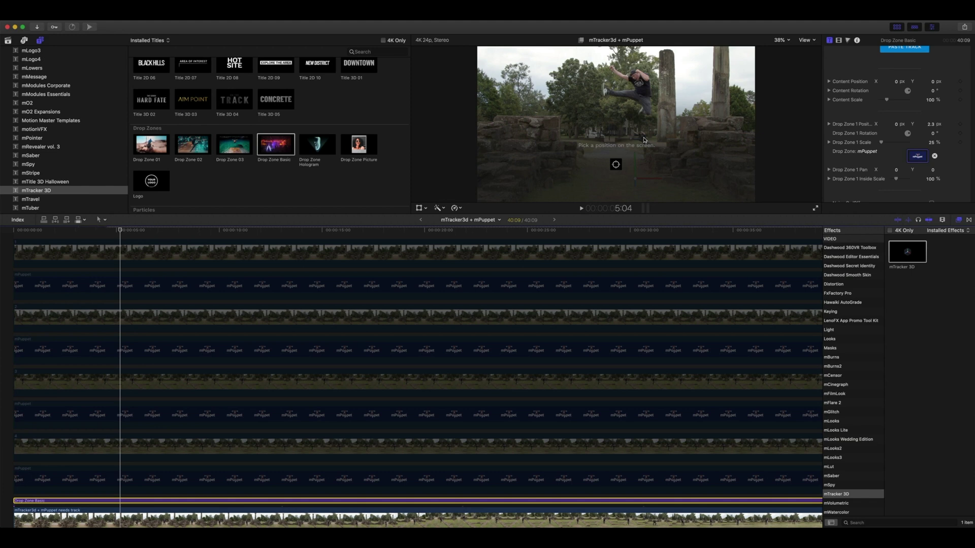
# At 5:04, set Drop Zone 1 to 100% scale and Y -28.3 px, with content position X -11.57, Y 3.55, Z -41.64 px.
pyautogui.moveTo(120, 231); pyautogui.dragTo(1, 218)
pyautogui.press('space')
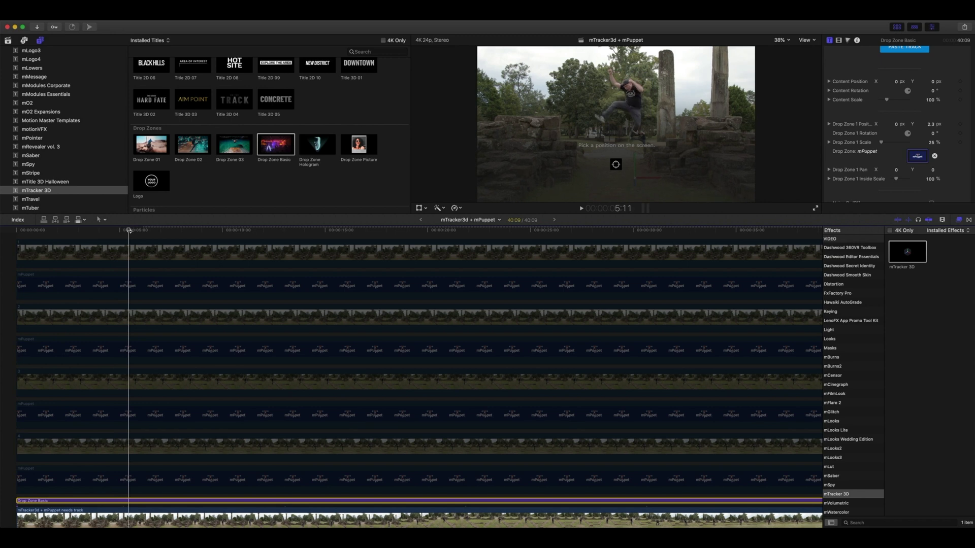
pyautogui.press('Left')
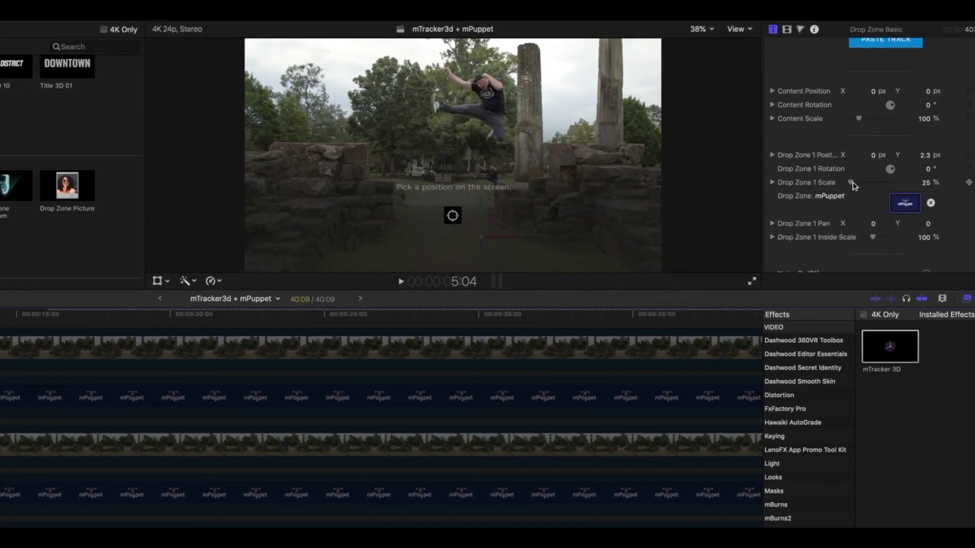
pyautogui.click(914, 182)
pyautogui.write('100')
pyautogui.press('Return')
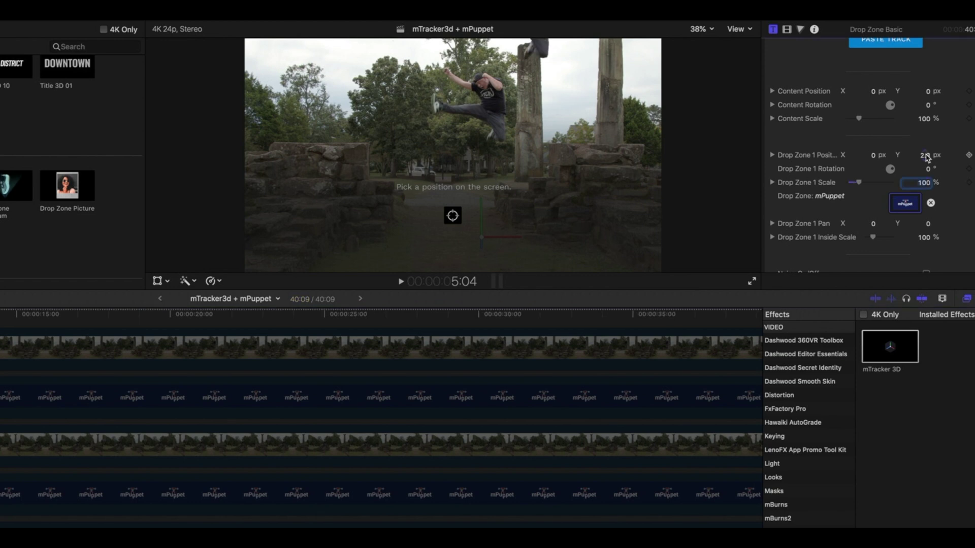
pyautogui.moveTo(927, 157); pyautogui.dragTo(910, 166)
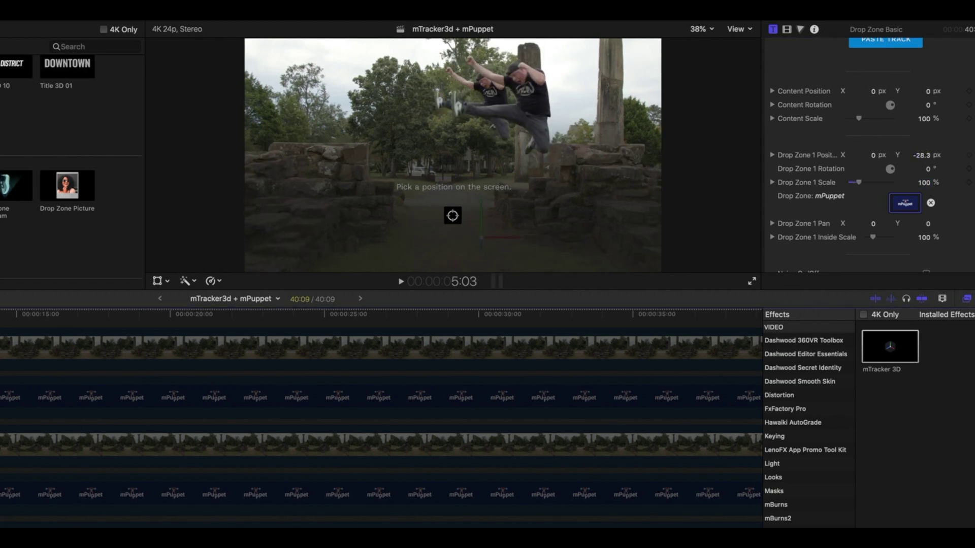
pyautogui.click(772, 91)
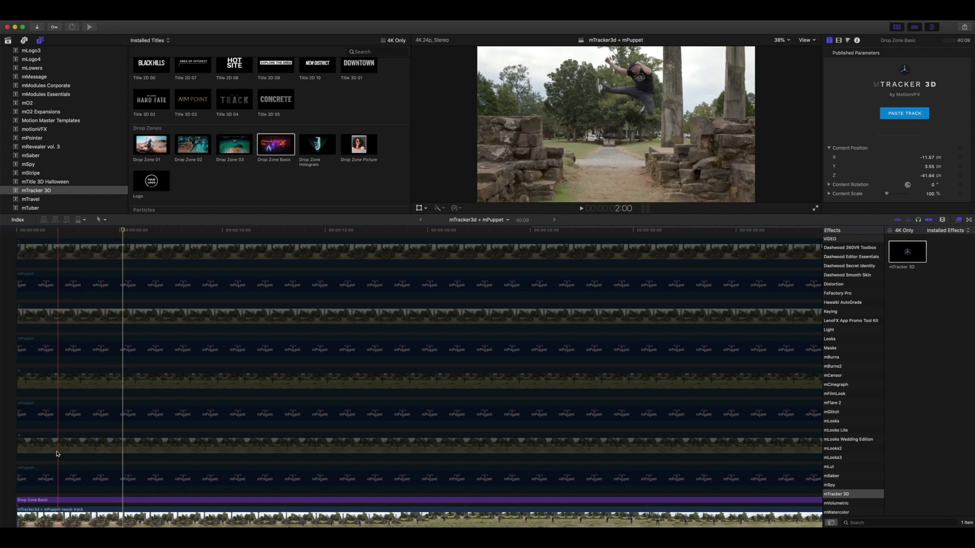
# Re-enable the topmost mPuppet clip and convert it into a compound clip.
pyautogui.click(18, 284)
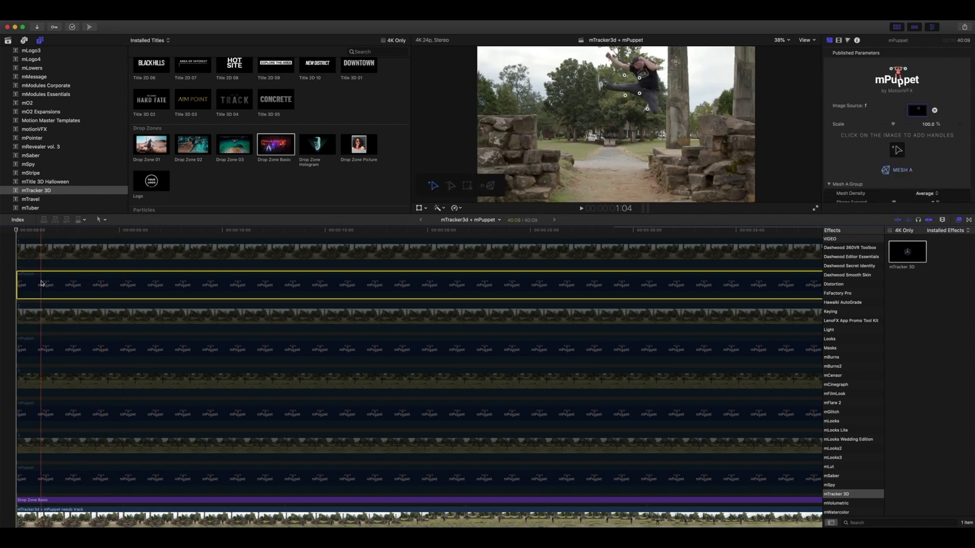
pyautogui.press('v')
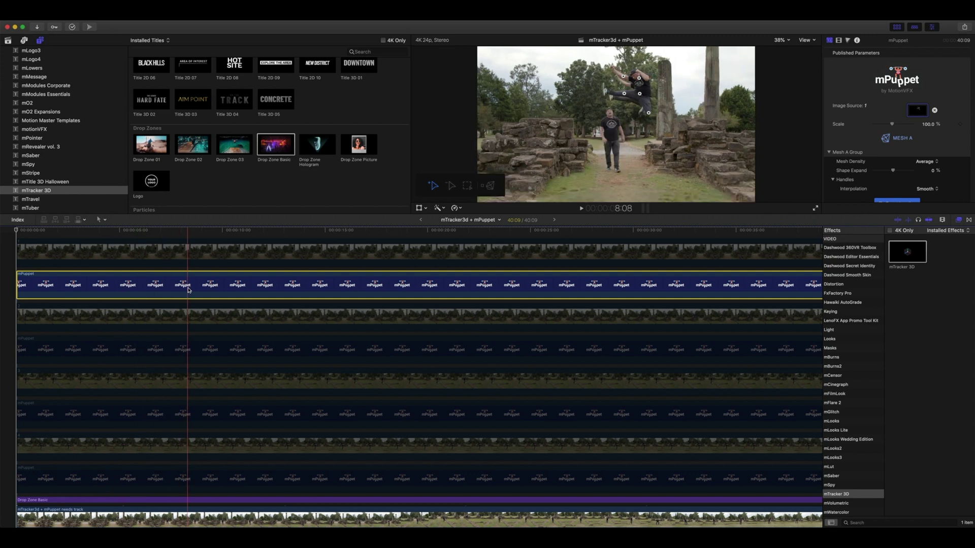
pyautogui.hotkey('alt', 'g')
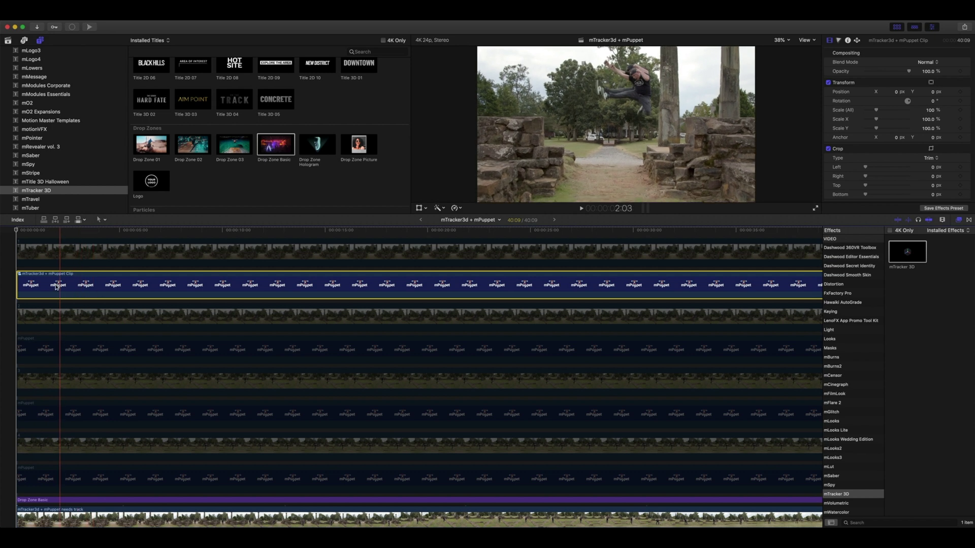
# Replace Drop Zone 1's source with the mPuppet compound clip at its first frame and disable that compound clip in the timeline.
pyautogui.scroll(-1, 14, 233)
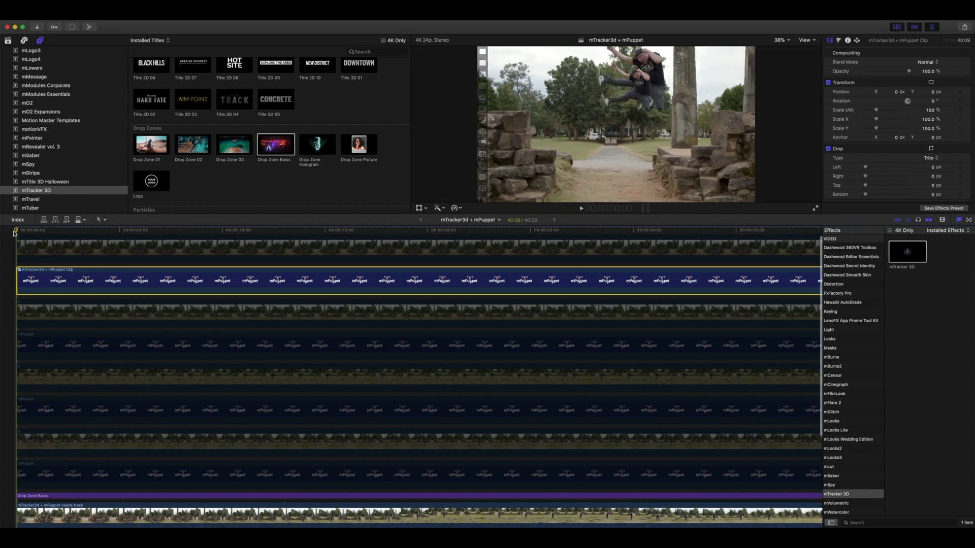
pyautogui.click(29, 495)
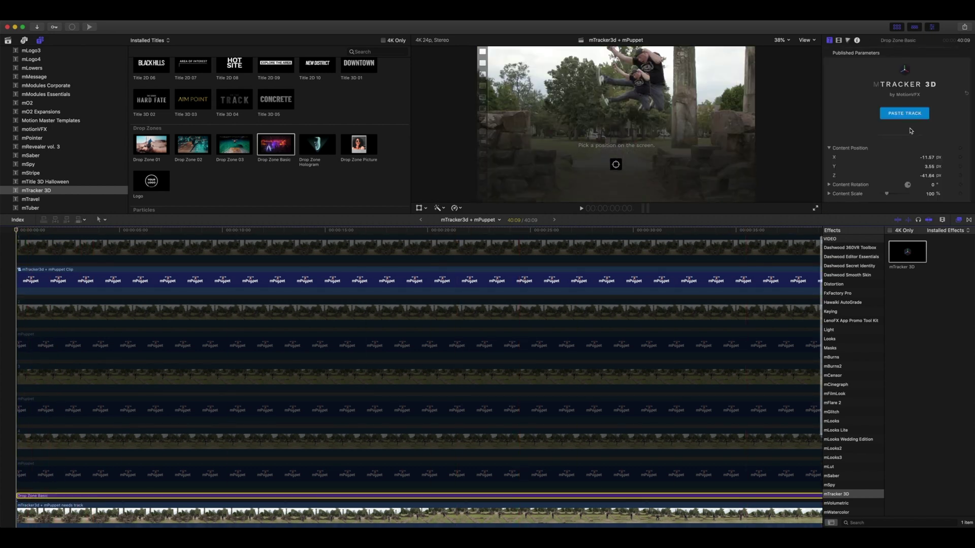
pyautogui.scroll(-3, 875, 184)
pyautogui.scroll(-2, 883, 184)
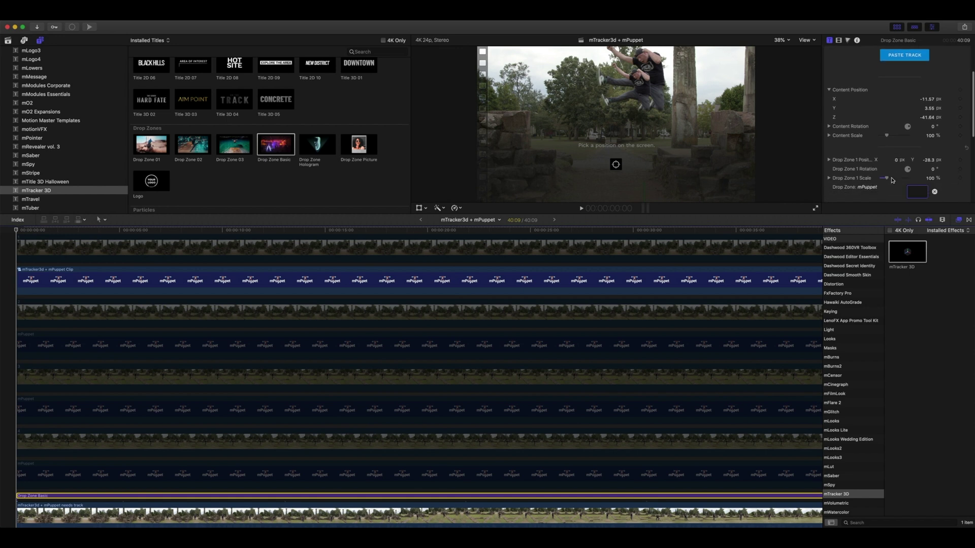
pyautogui.click(918, 188)
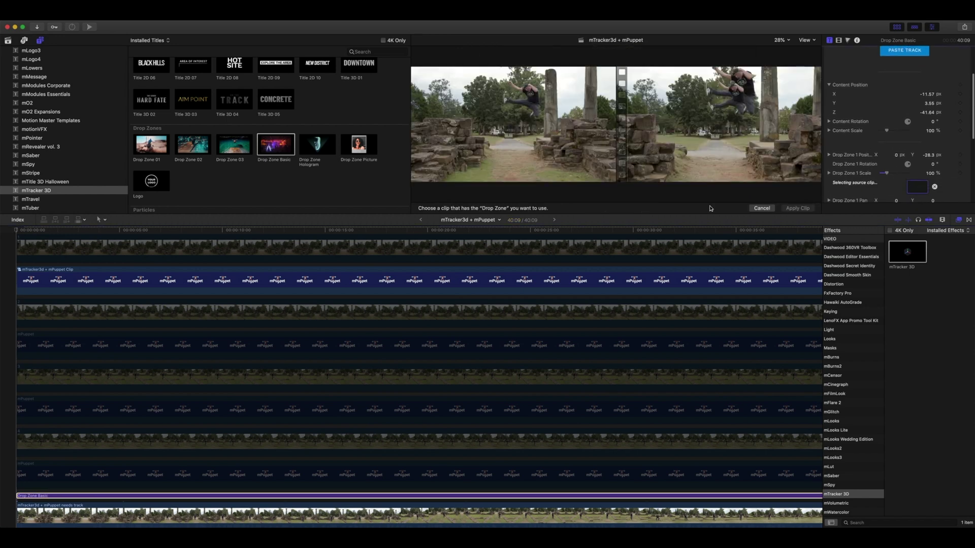
pyautogui.click(17, 284)
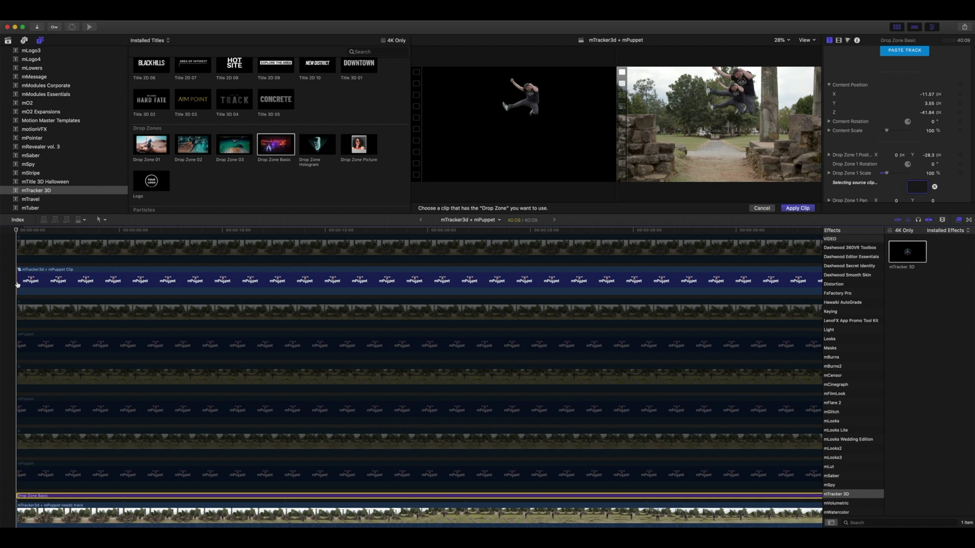
pyautogui.click(804, 209)
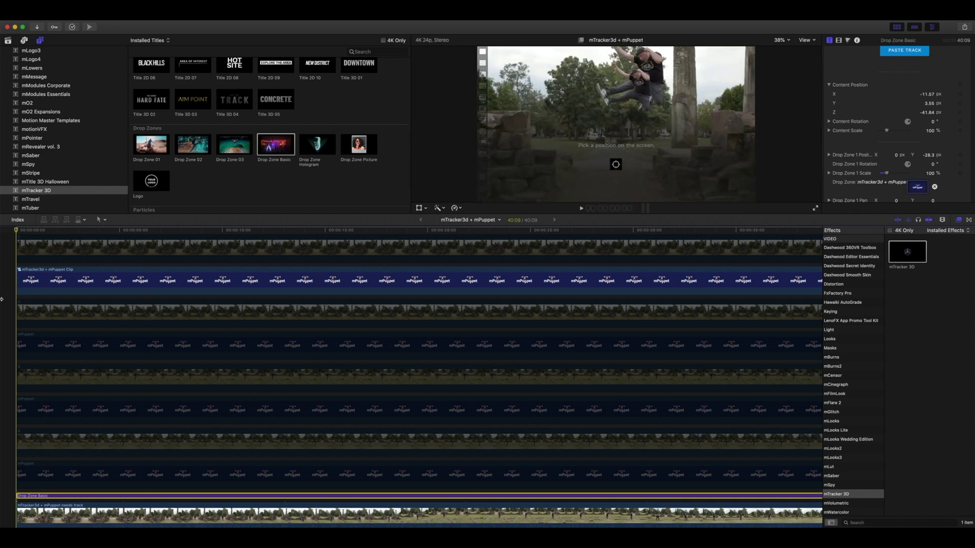
pyautogui.press('v')
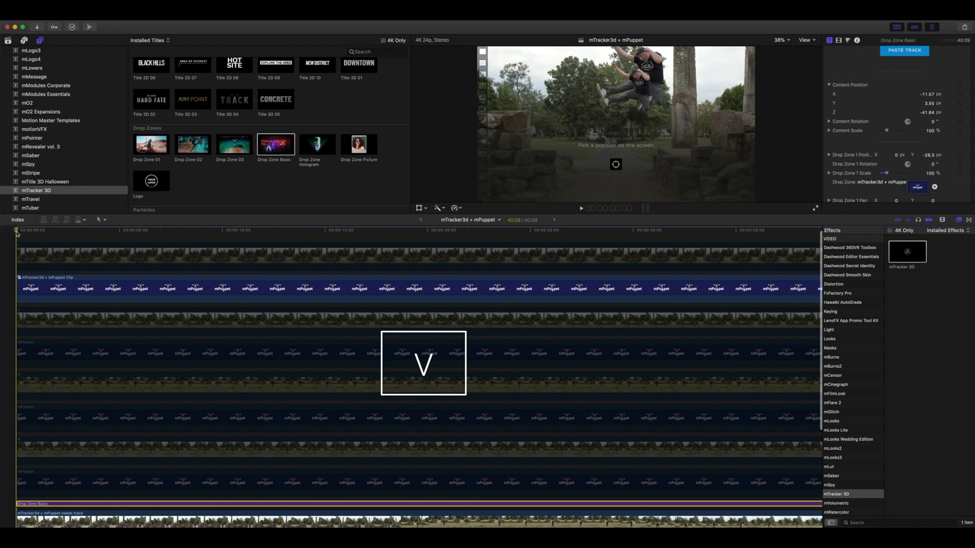
pyautogui.click(32, 290)
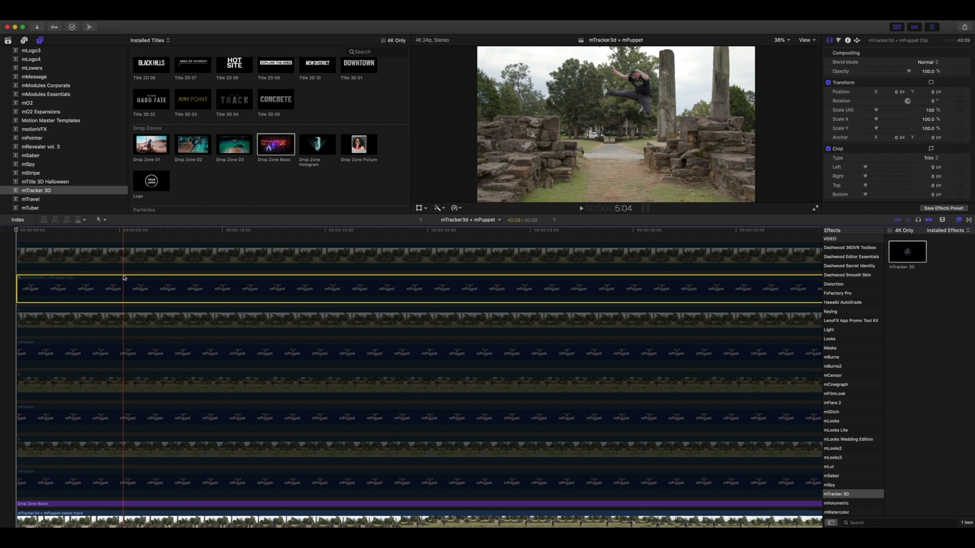
# Park the playhead at 5:04 and convert the Drop Zone Basic title into a compound clip with the default name.
pyautogui.click(126, 240)
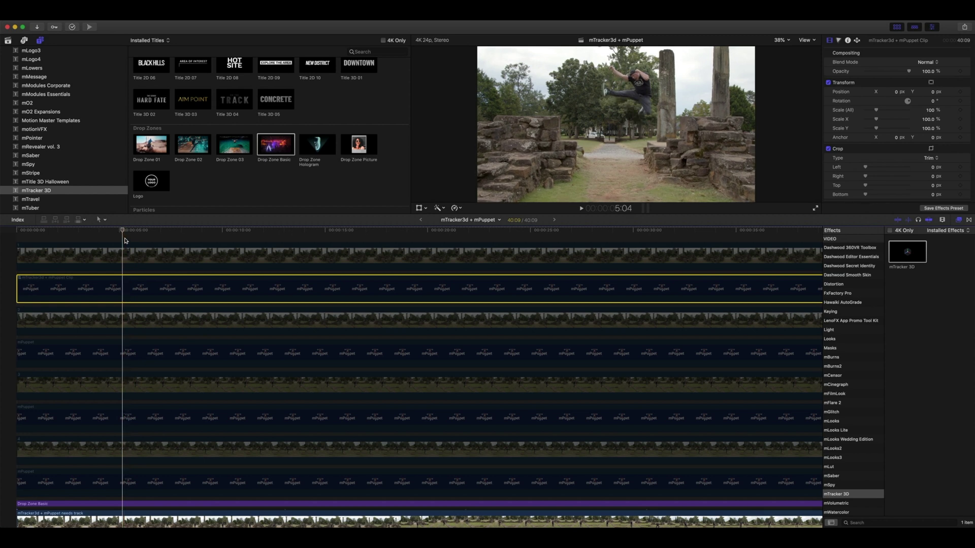
pyautogui.click(125, 241)
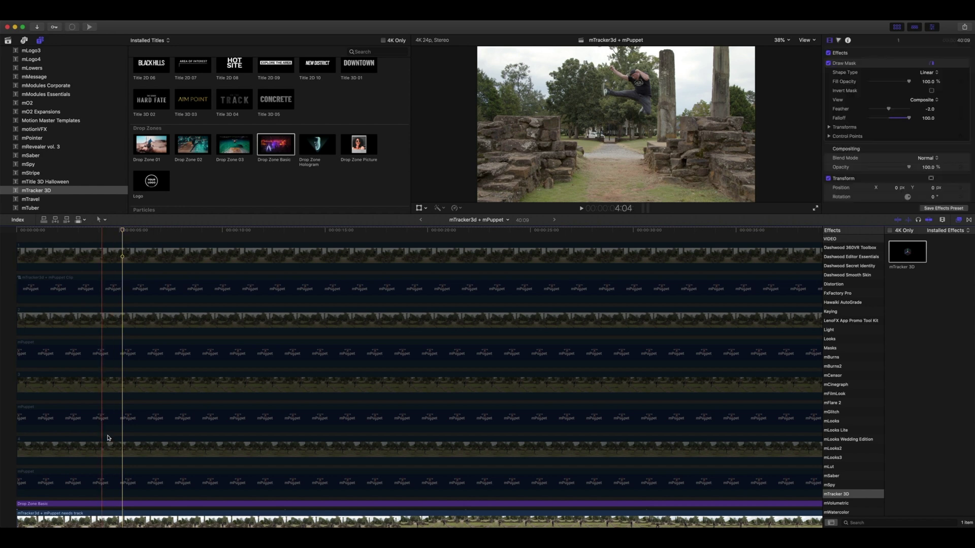
pyautogui.click(124, 504)
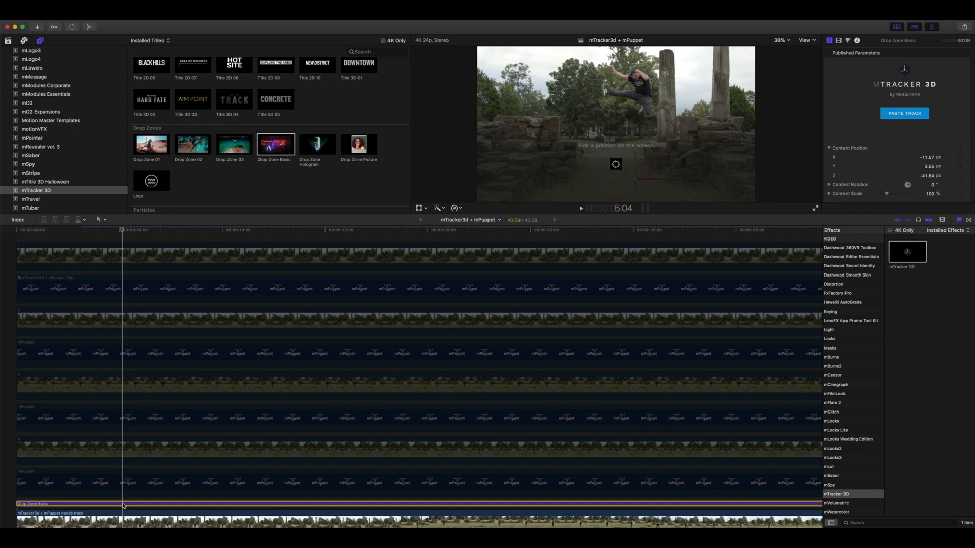
pyautogui.hotkey('alt', 'g')
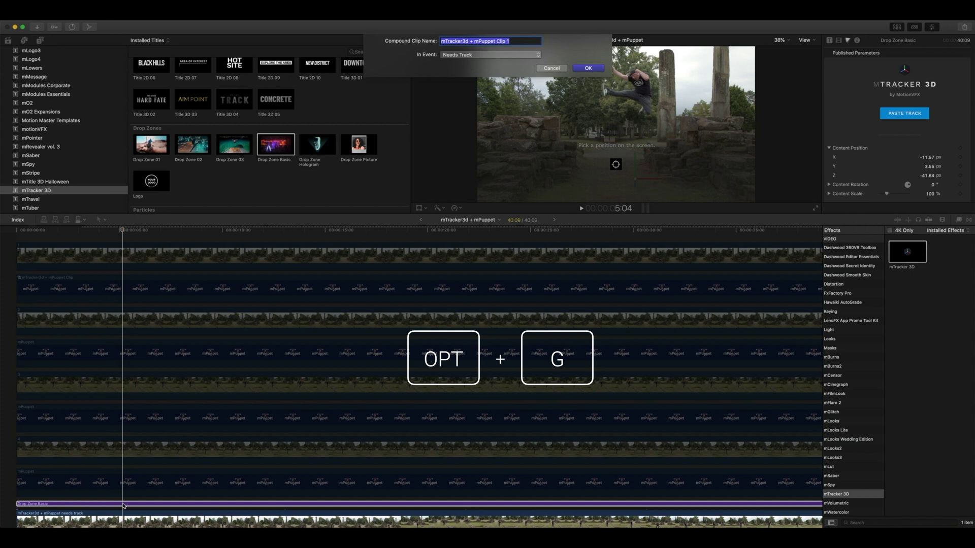
pyautogui.press('Return')
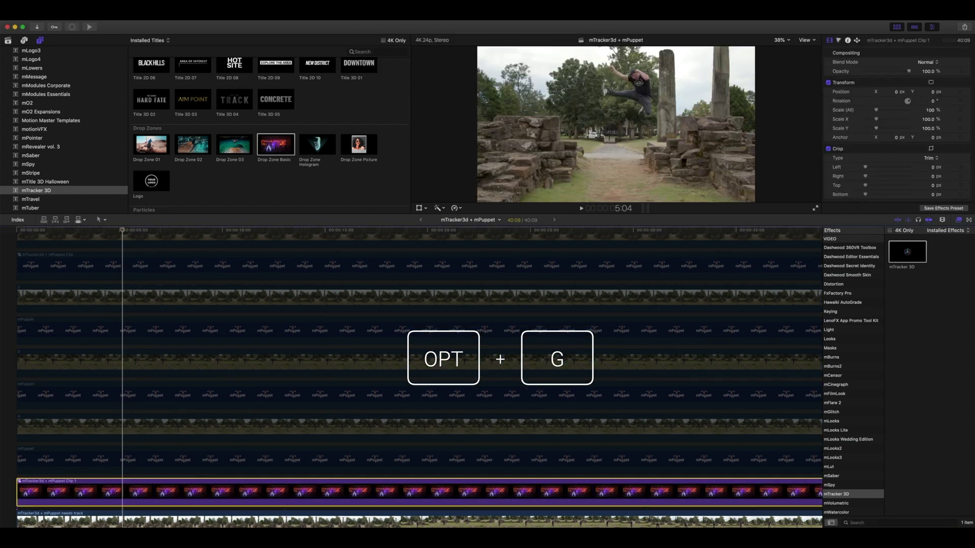
# Split the Drop Zone Basic compound clip at 5:04 and disable the portion after the cut.
pyautogui.press('b')
pyautogui.click(124, 496)
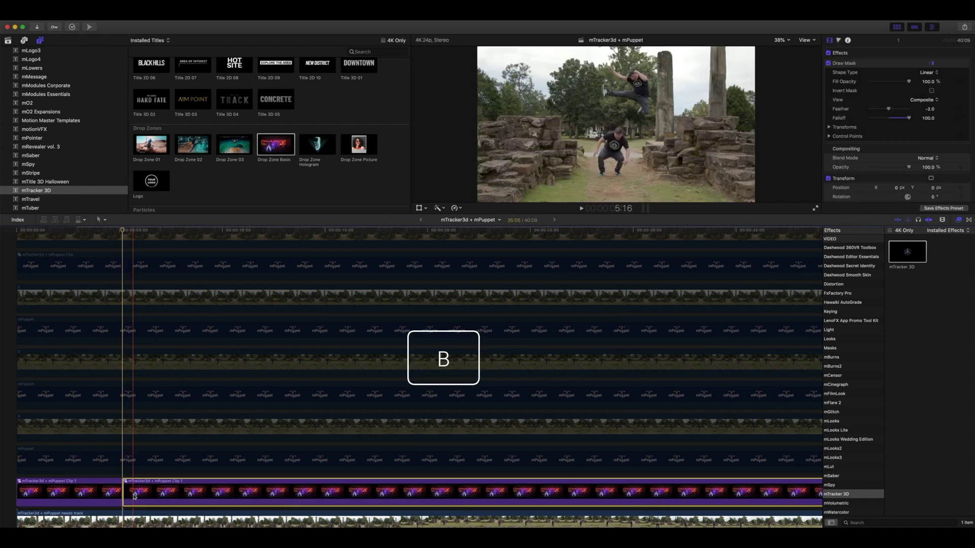
pyautogui.click(135, 497)
pyautogui.press('v')
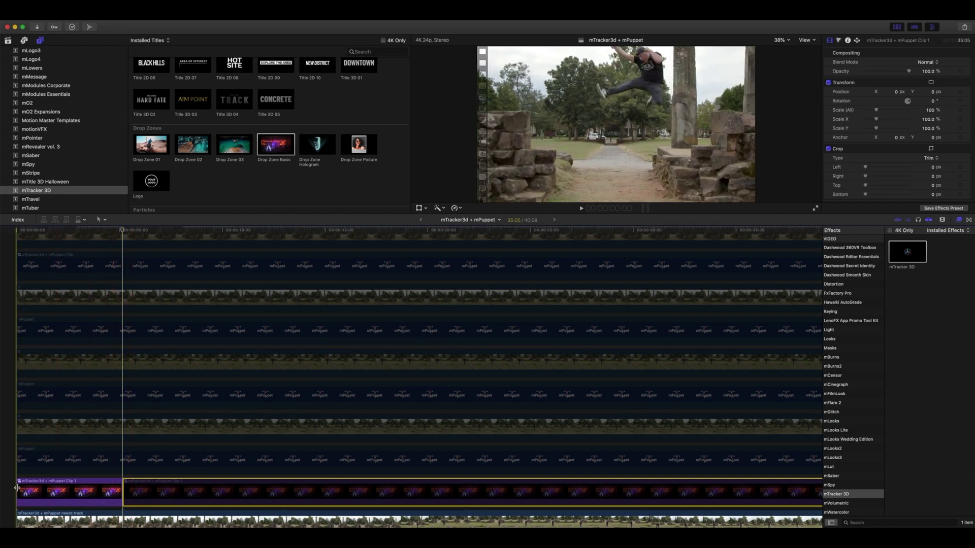
# Play the sequence through the jump to check the tracked cutout against the moving footage around the 5:04 cut.
pyautogui.press('space')
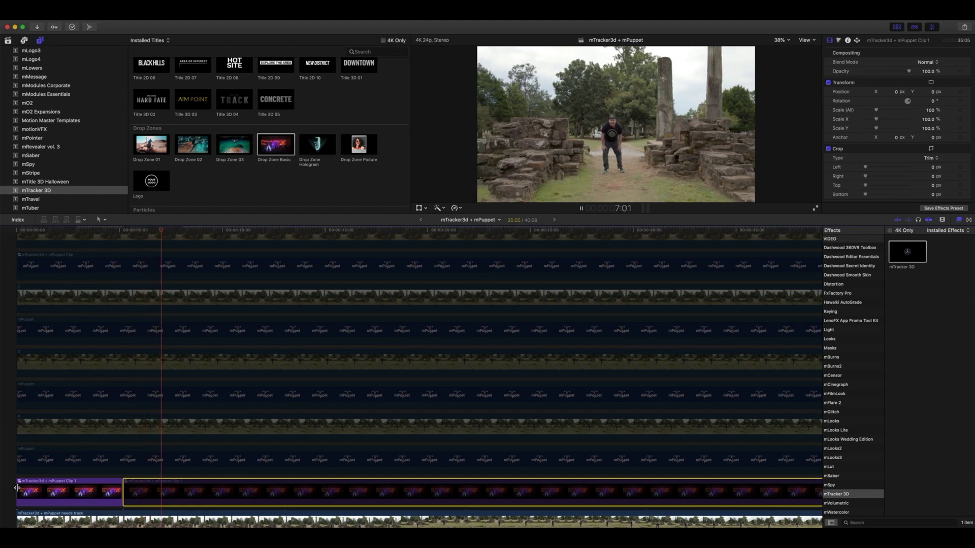
pyautogui.press('space')
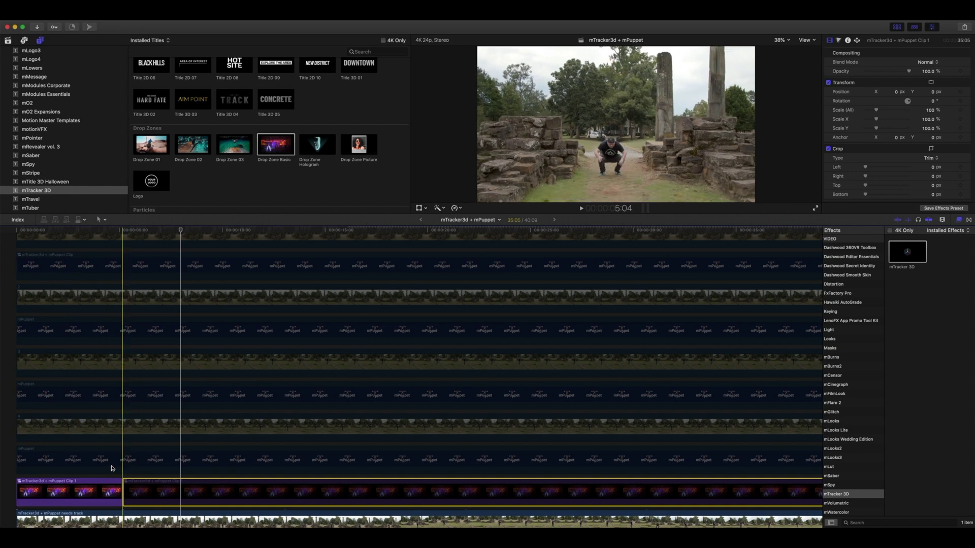
pyautogui.press('space')
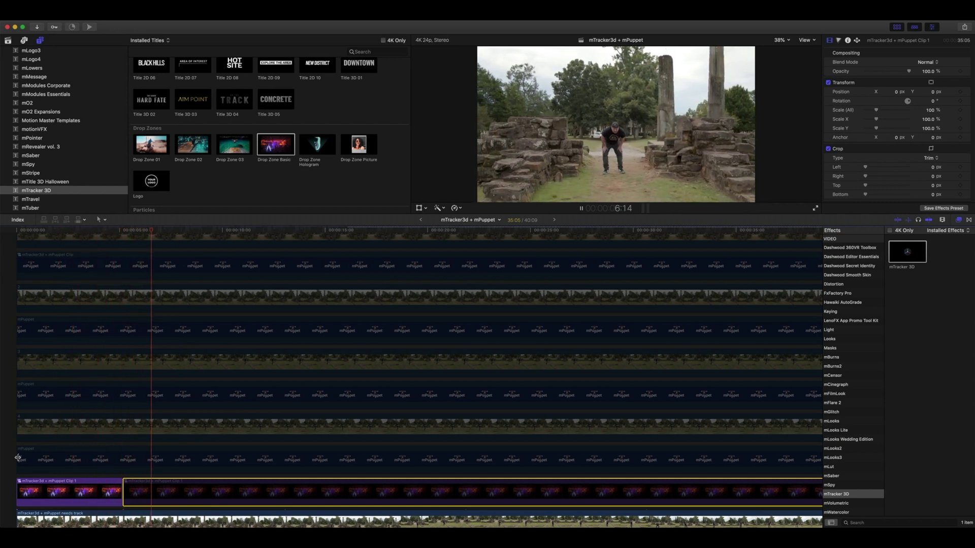
pyautogui.press('space')
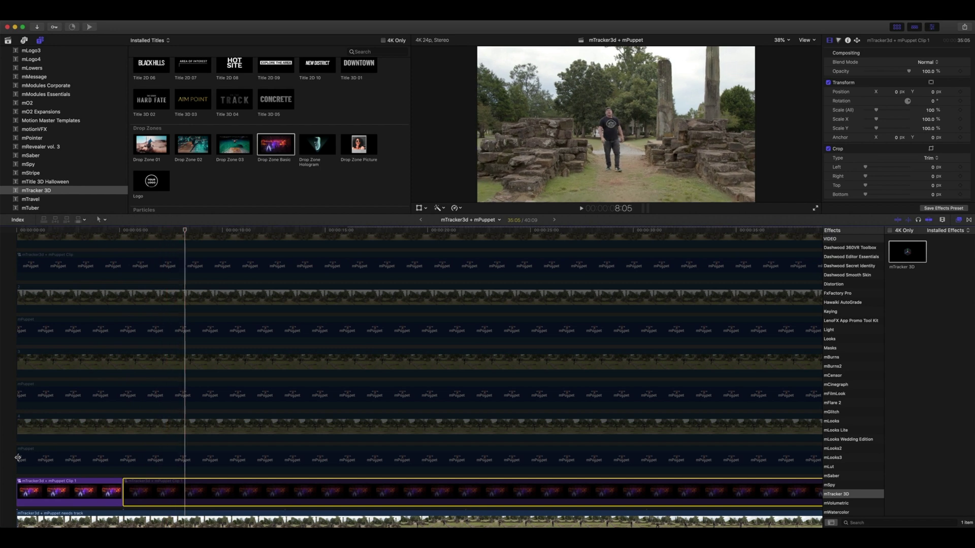
# Add a Drop Zone Basic title at the start of the timeline, directly above the mTracker3d + mPuppet Clip 1 compound clip.
pyautogui.scroll(2, 15, 447)
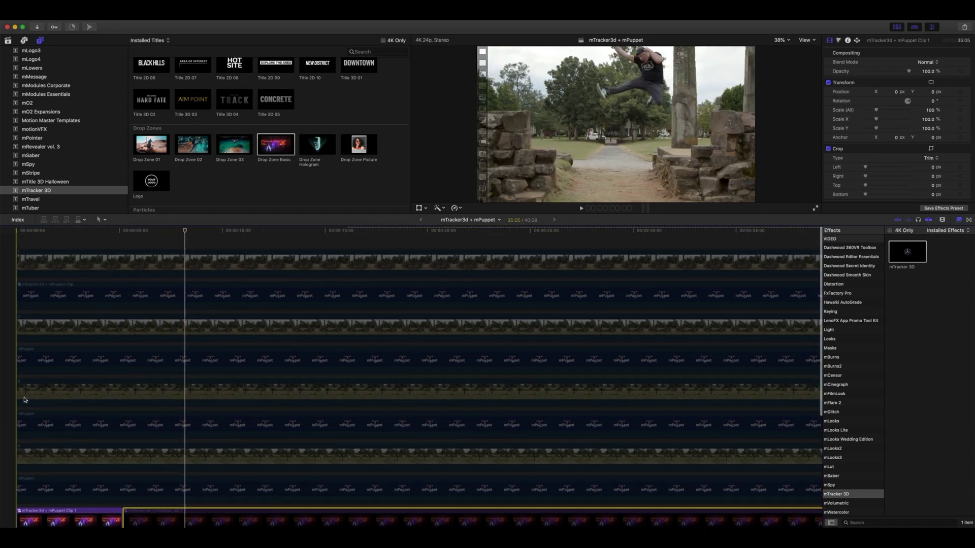
pyautogui.click(15, 240)
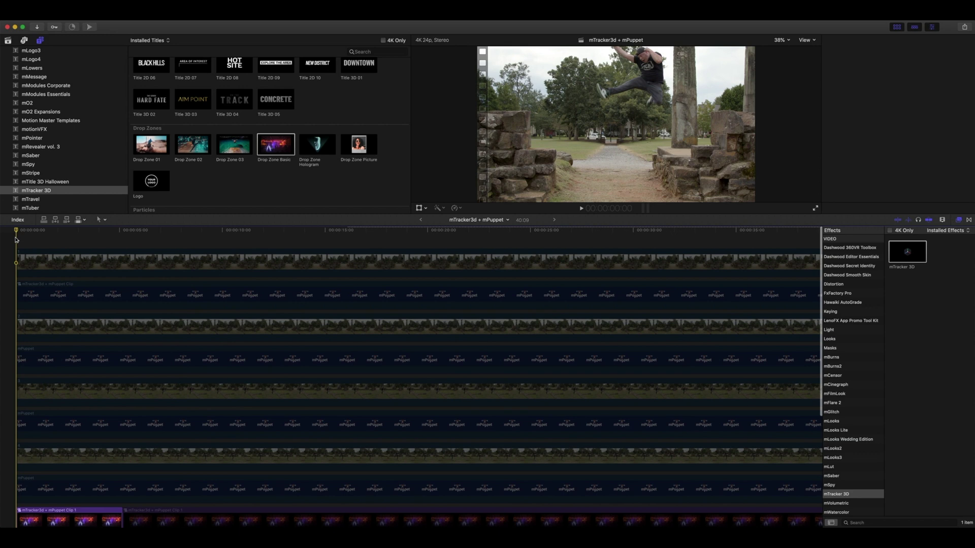
pyautogui.click(21, 241)
pyautogui.click(280, 151)
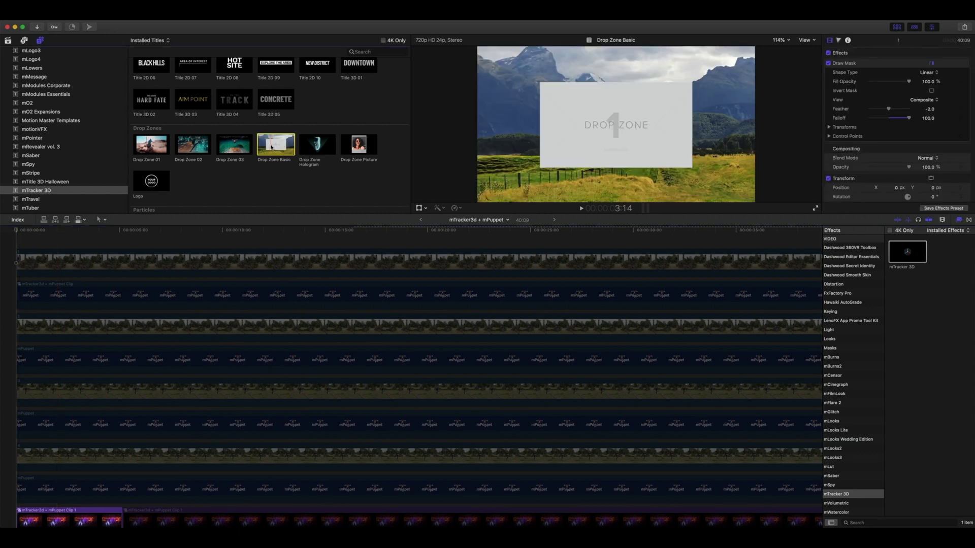
pyautogui.moveTo(272, 148); pyautogui.dragTo(20, 504)
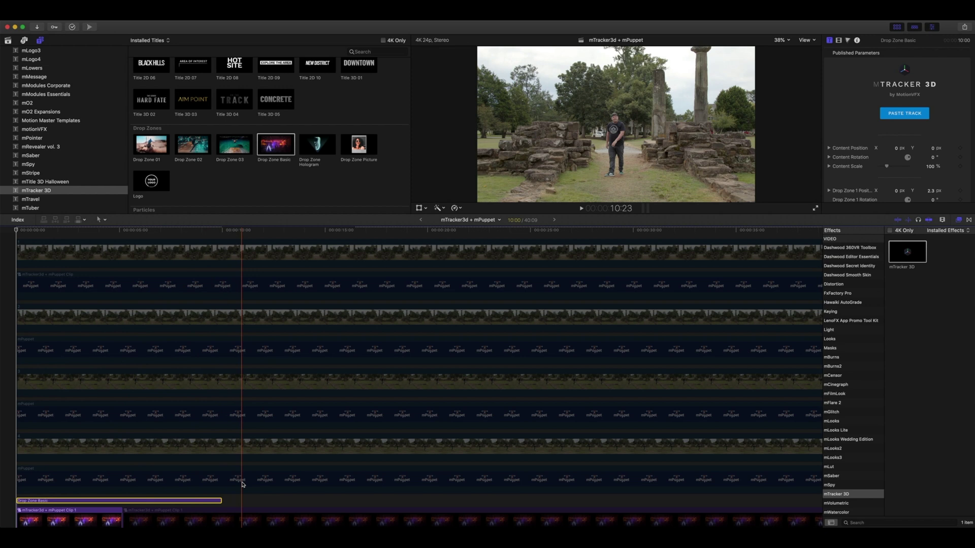
# Extend the new Drop Zone Basic title to the end of the sequence at 40:09.
pyautogui.press('super+minus')
pyautogui.press('super+minus')
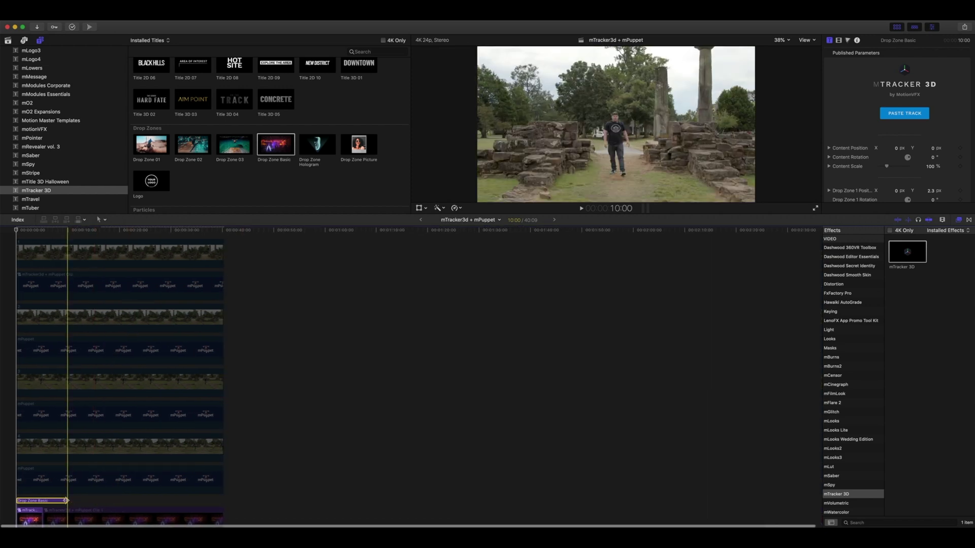
pyautogui.click(65, 500)
pyautogui.moveTo(207, 500); pyautogui.dragTo(222, 500)
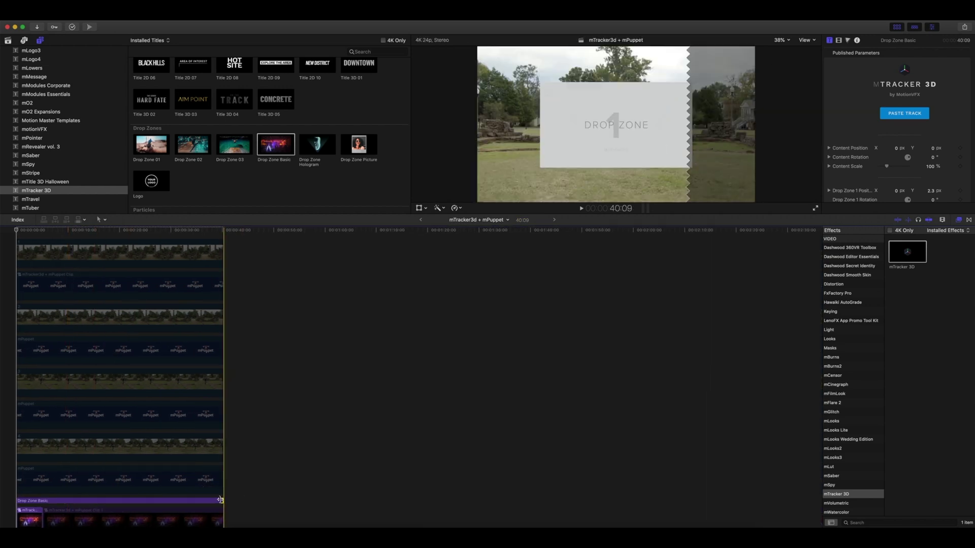
pyautogui.press('super+equal')
pyautogui.press('super+equal')
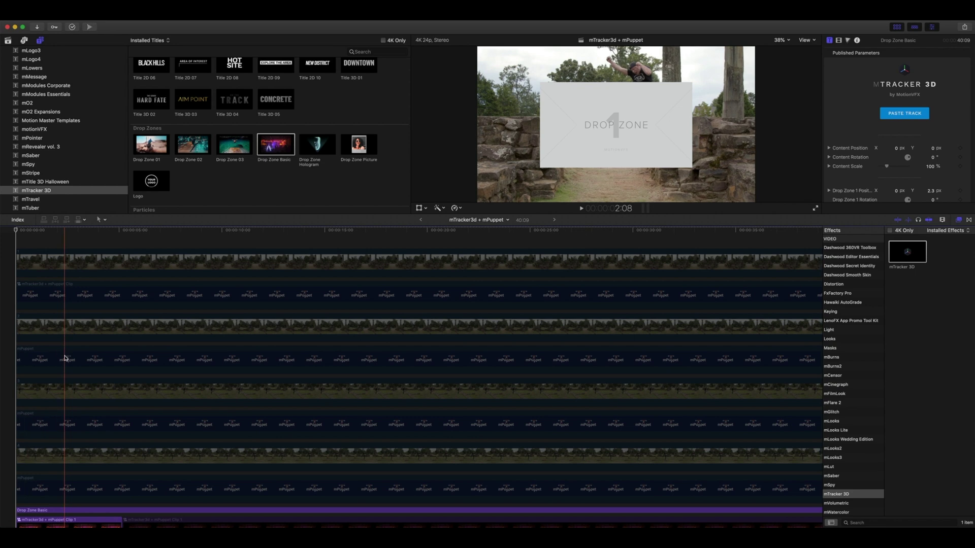
# Enable the second mPuppet clip and convert it into a compound clip with the default name.
pyautogui.click(65, 358)
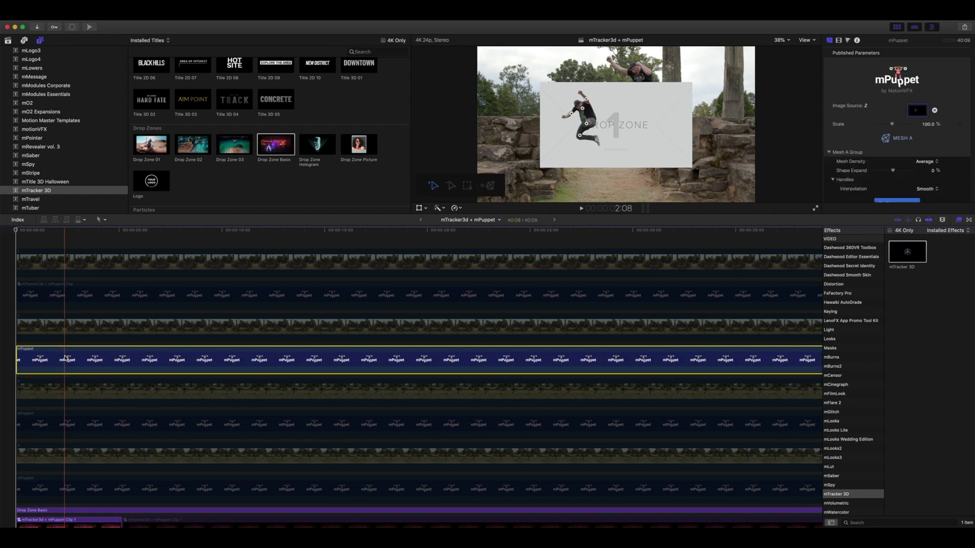
pyautogui.press('super+space')
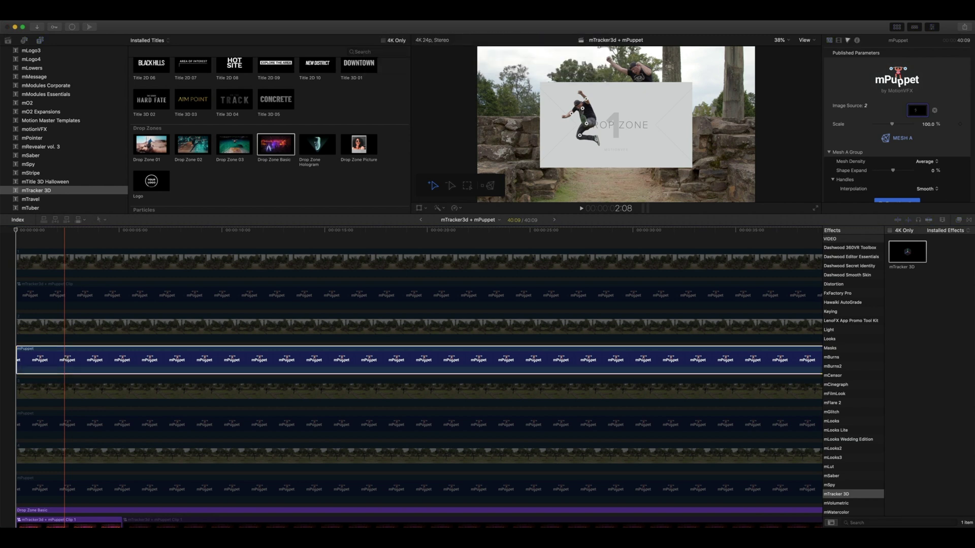
pyautogui.click(64, 358)
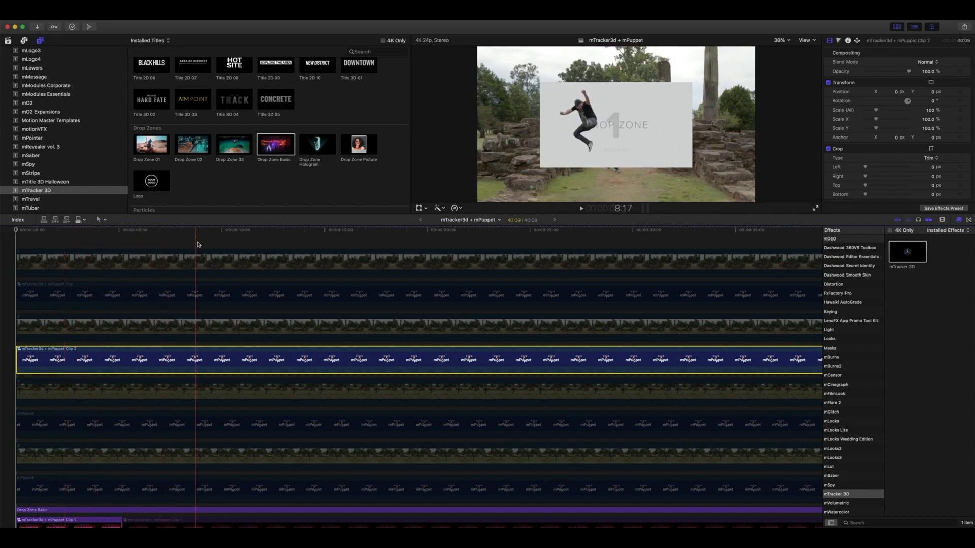
# Park the playhead at 13:04 and paste the 3D track into the full-length Drop Zone Basic title.
pyautogui.click(287, 244)
pyautogui.click(277, 349)
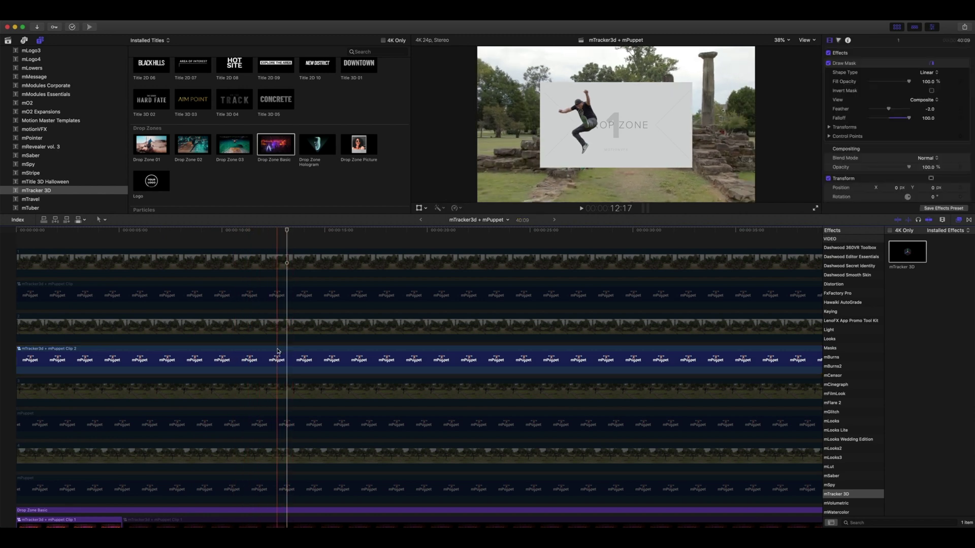
pyautogui.click(287, 512)
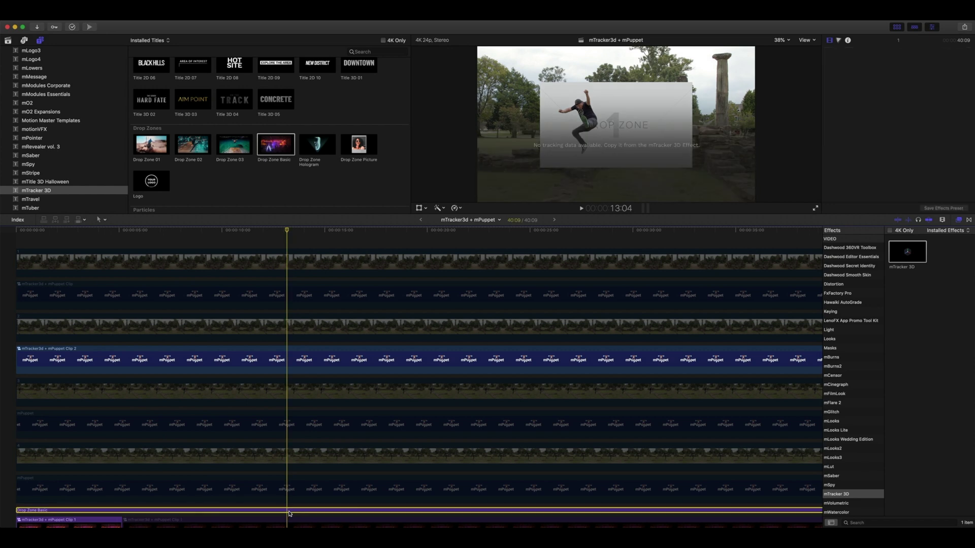
pyautogui.click(896, 118)
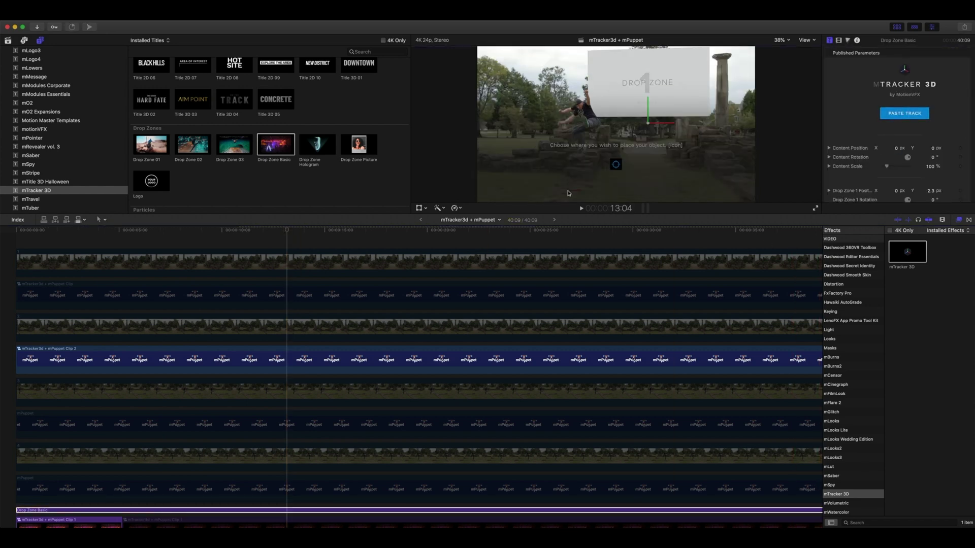
# Anchor the drop zone on the ground below the jumper and use mTracker3d + mPuppet Clip 2 as Drop Zone 1's source.
pyautogui.click(568, 193)
pyautogui.click(616, 164)
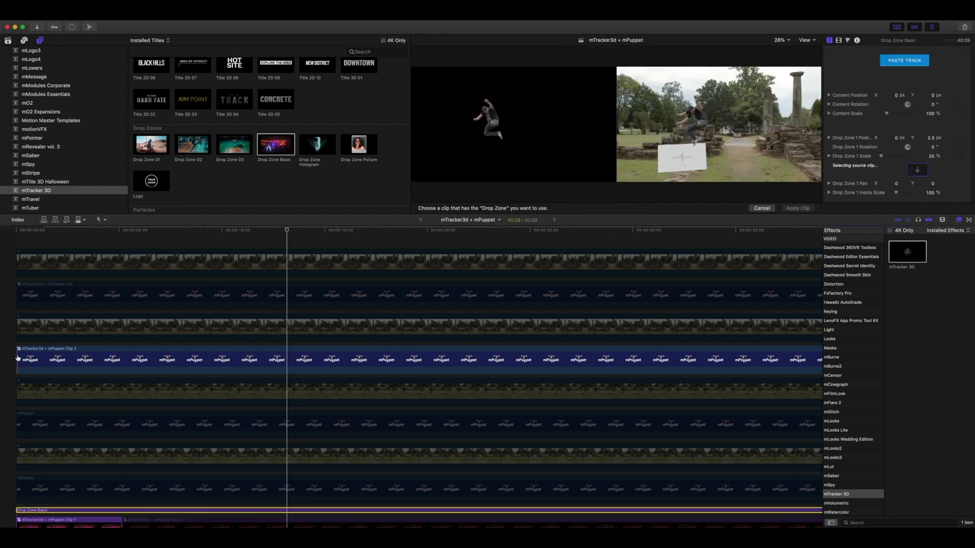
pyautogui.click(804, 207)
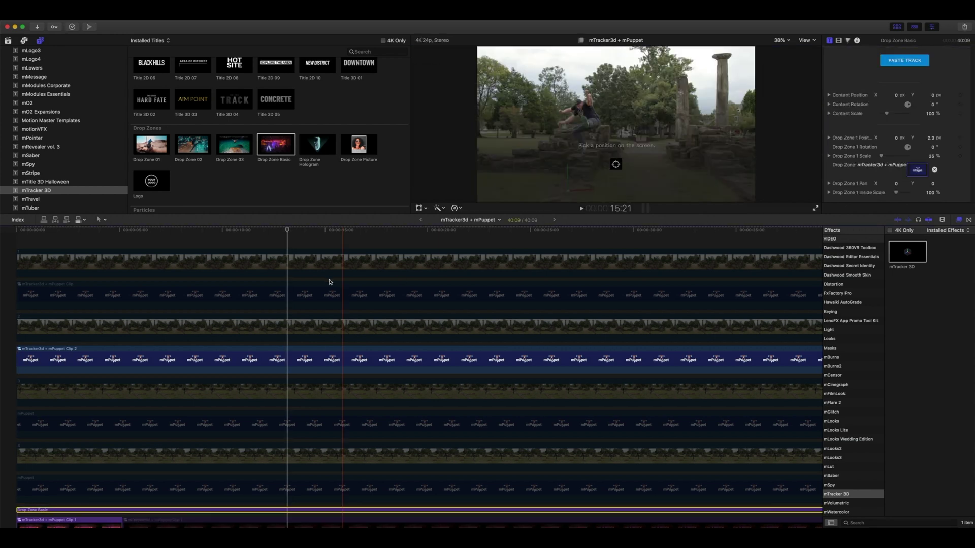
# Move the playhead to 13:02 and disable the mTracker3d + mPuppet Clip 2 compound clip in the timeline.
pyautogui.click(288, 243)
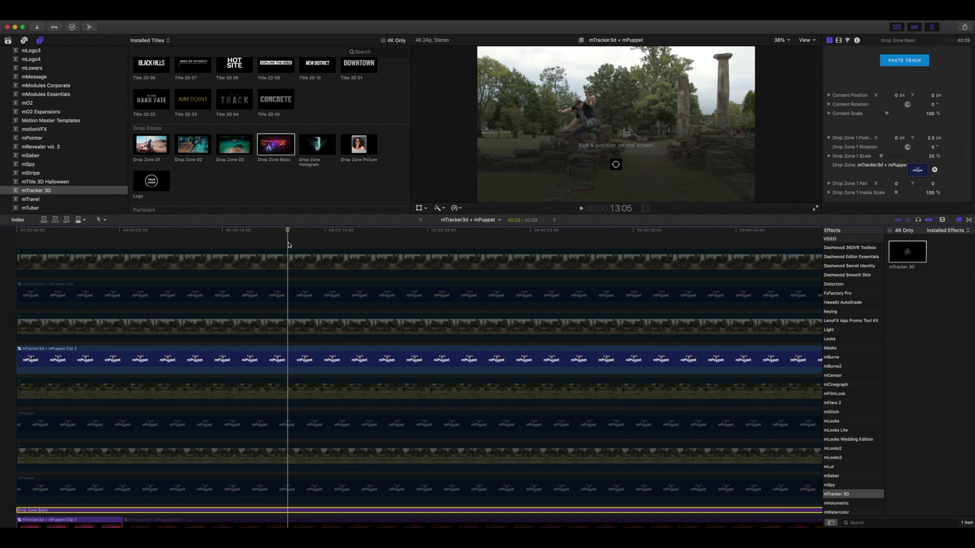
pyautogui.press('Left')
pyautogui.press('Left')
pyautogui.press('Left')
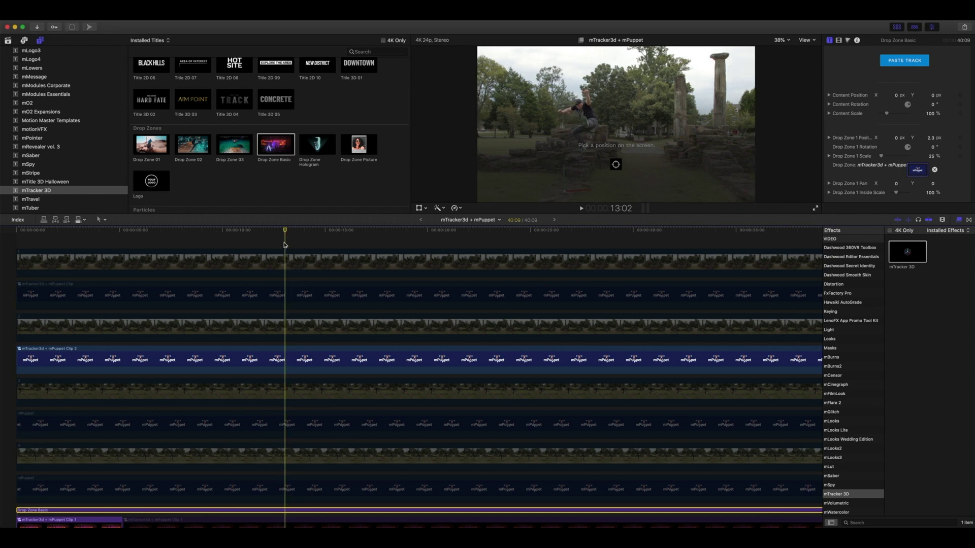
pyautogui.click(285, 245)
pyautogui.click(285, 510)
pyautogui.scroll(-2, 285, 355)
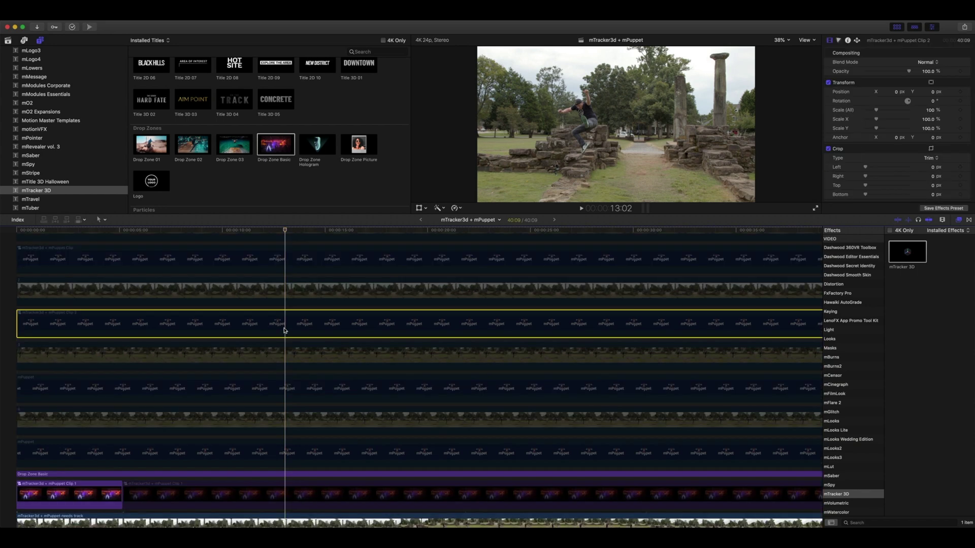
# Set Drop Zone 1 Scale to 100%, Content Position to X 34.02, Y -6.84, Z 2.52, and Content Rotation X to 21.8°.
pyautogui.moveTo(932, 85); pyautogui.dragTo(928, 86)
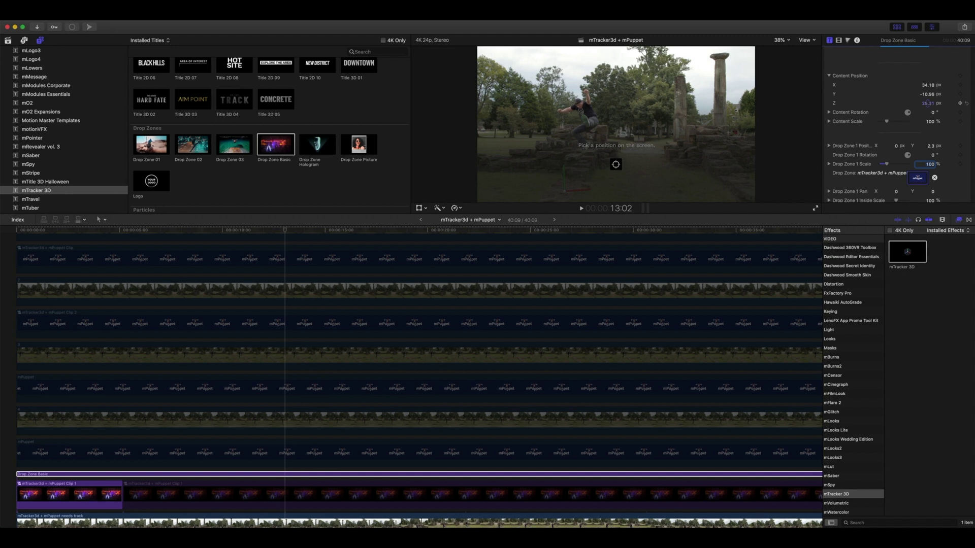
pyautogui.click(829, 112)
pyautogui.moveTo(928, 88); pyautogui.dragTo(930, 102)
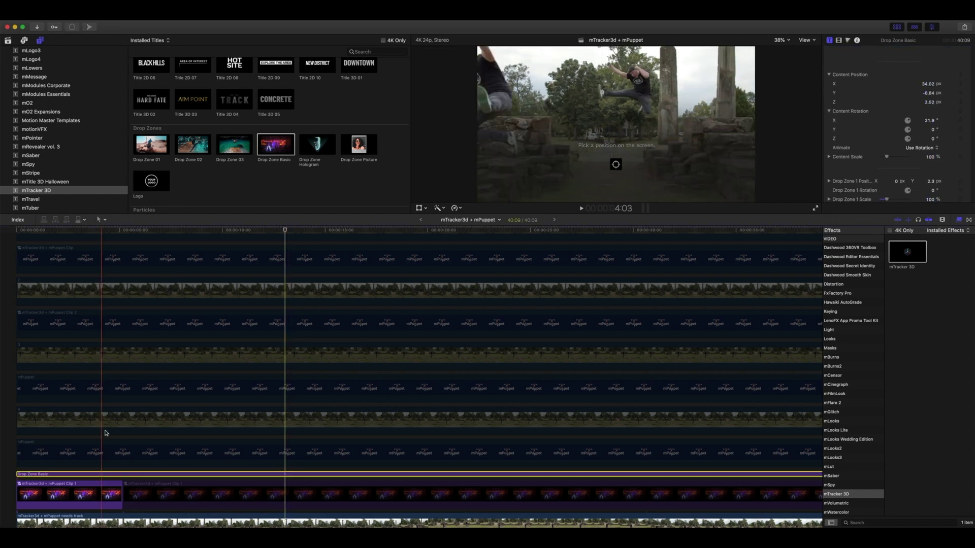
pyautogui.click(295, 465)
pyautogui.press('space')
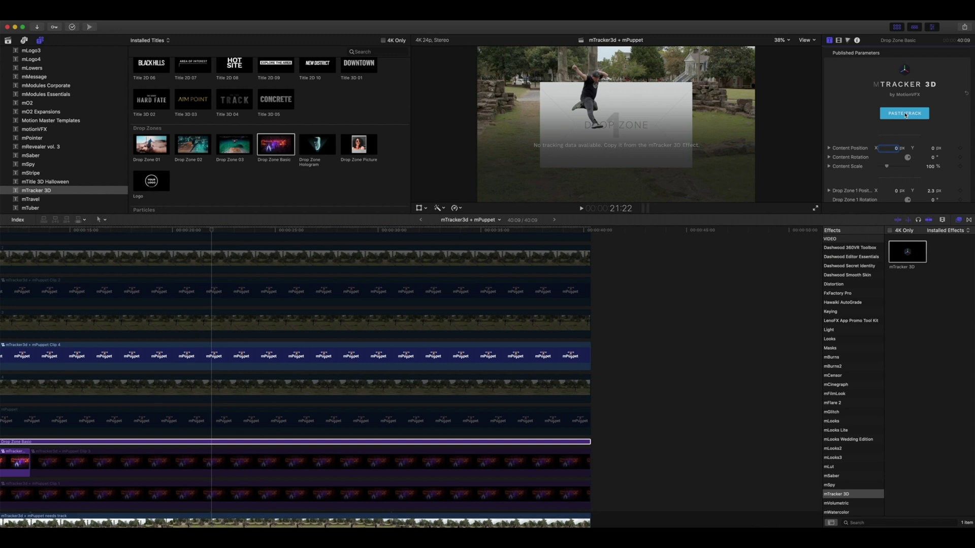
# Paste the 3D track into the third cutout's Drop Zone Basic title at 21:22.
pyautogui.click(904, 114)
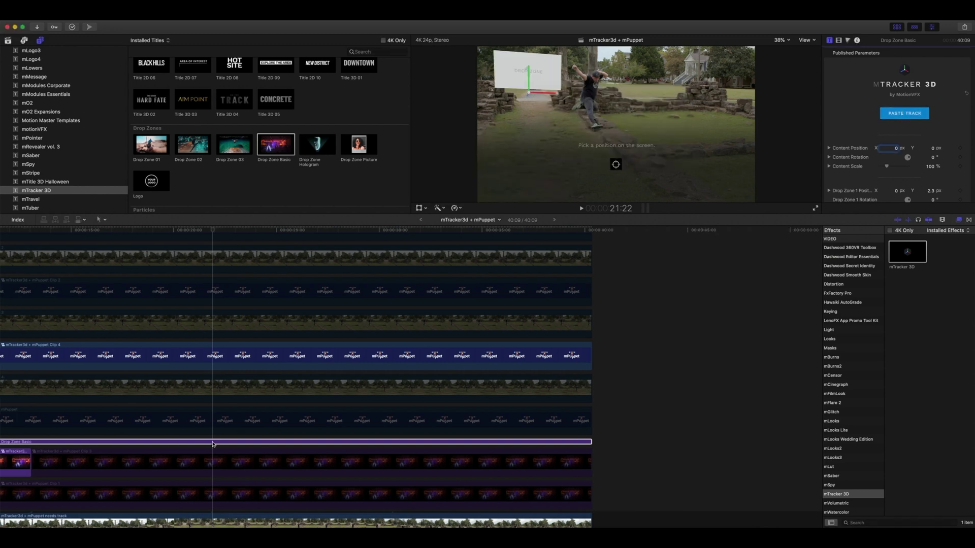
pyautogui.rightClick(477, 418)
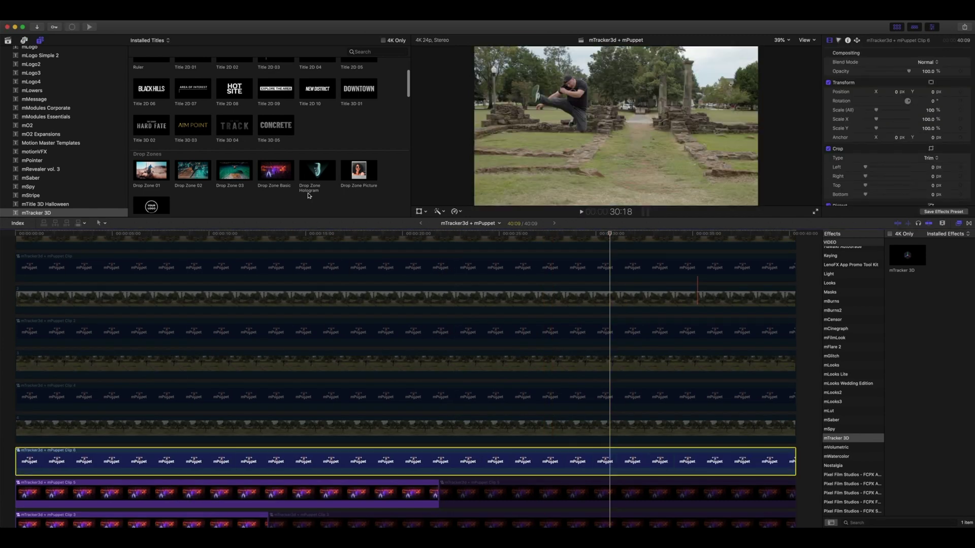
# Add a tracked Drop Zone Basic title for the last cutout at 30:18, with Content Position X 28.52, Y -47.82, Z -45.94.
pyautogui.moveTo(275, 170); pyautogui.dragTo(692, 473)
pyautogui.click(905, 114)
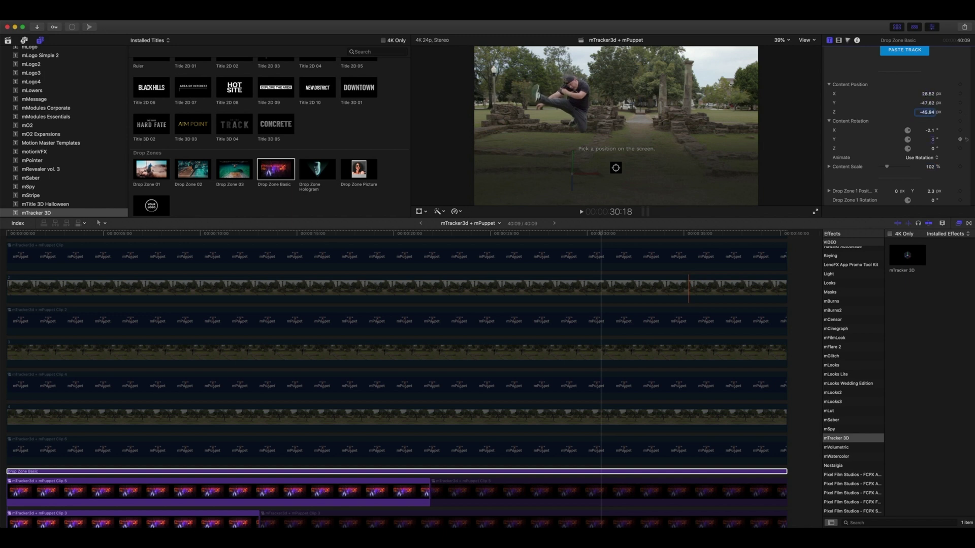
pyautogui.click(601, 233)
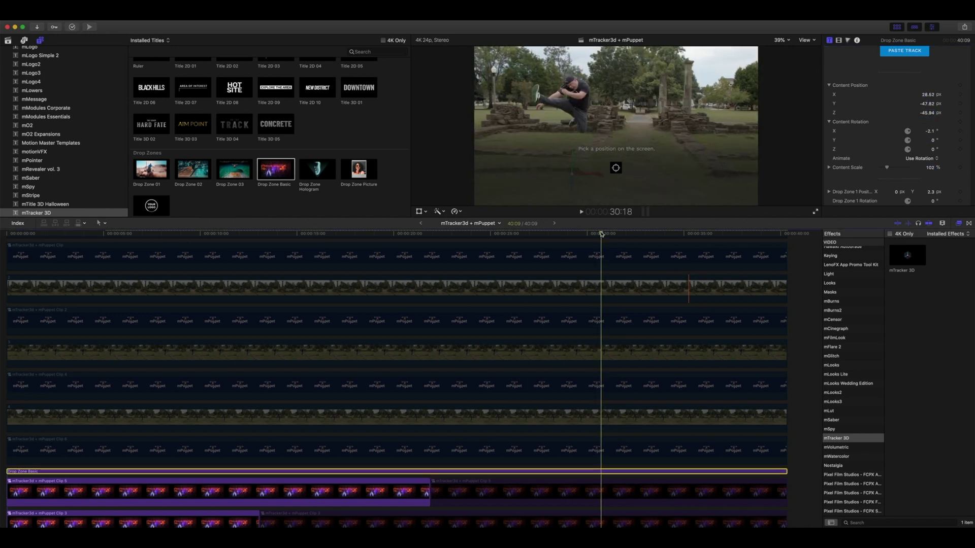